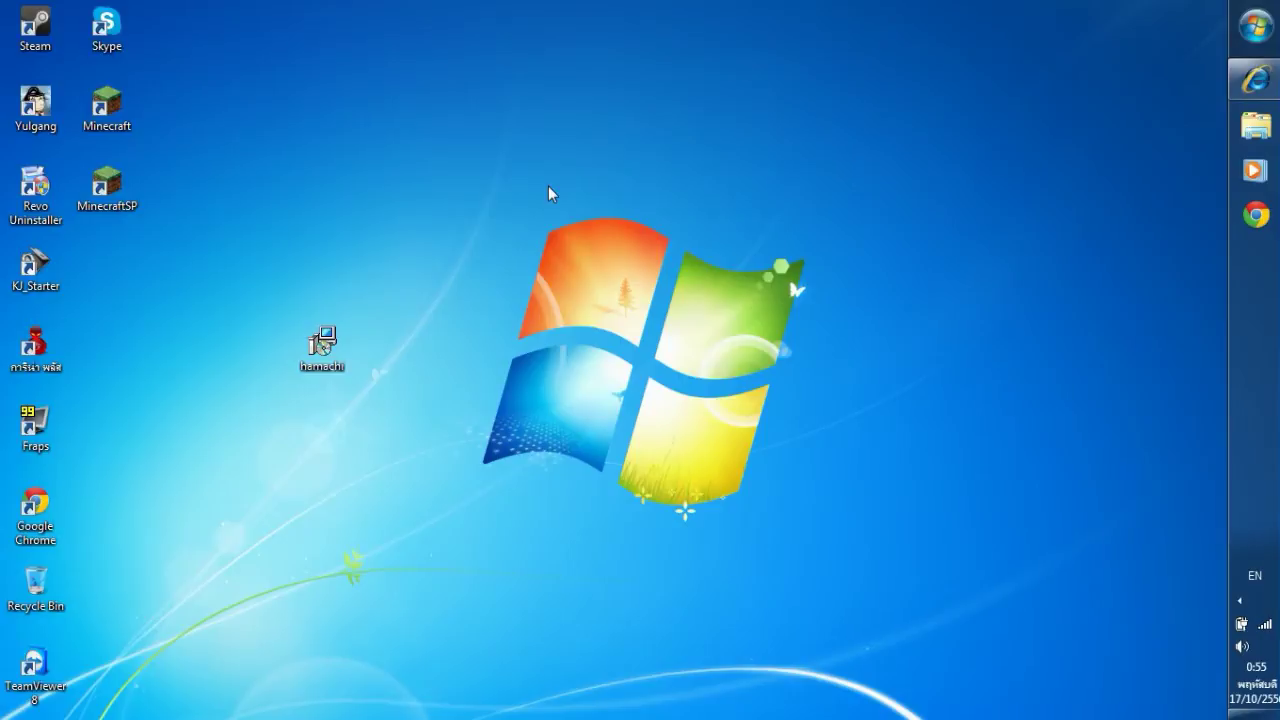
Launch the hamachi installer and keep English as the setup language.
{"action": "double_click", "coordinate": [322, 345]}
{"action": "left_click", "coordinate": [661, 391]}
{"action": "left_click", "coordinate": [663, 343]}
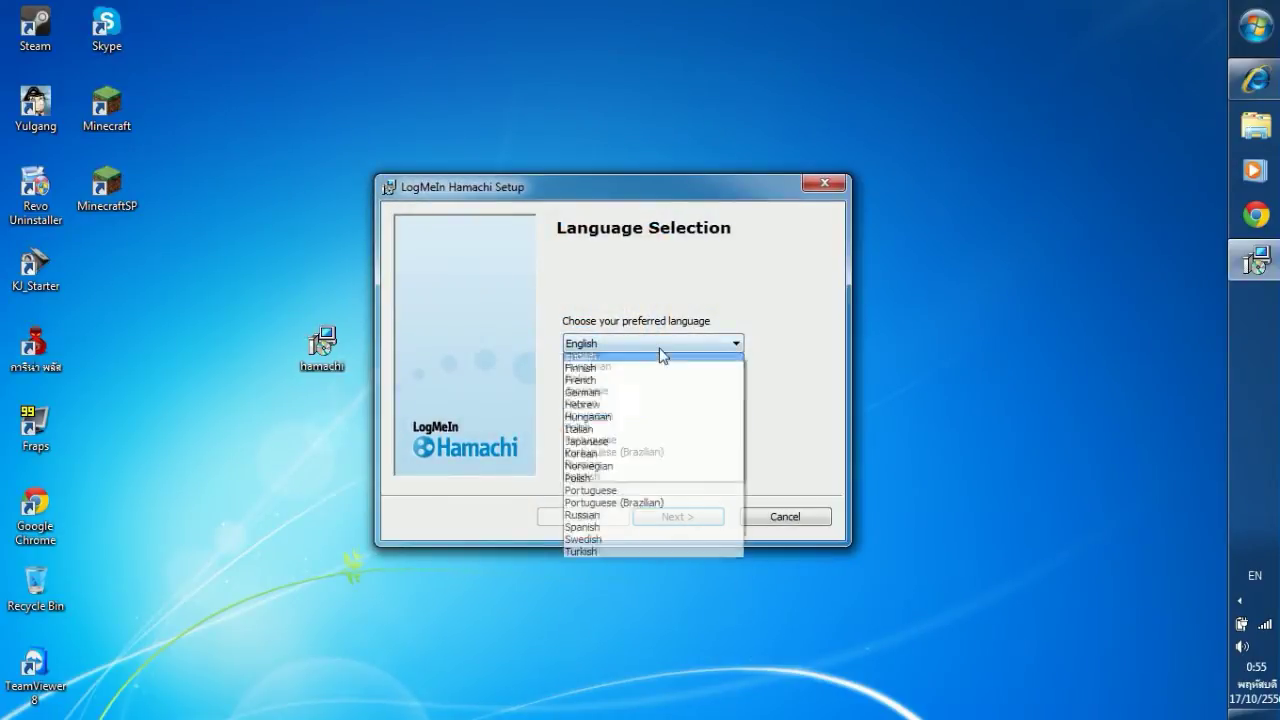
{"action": "left_click", "coordinate": [640, 421]}
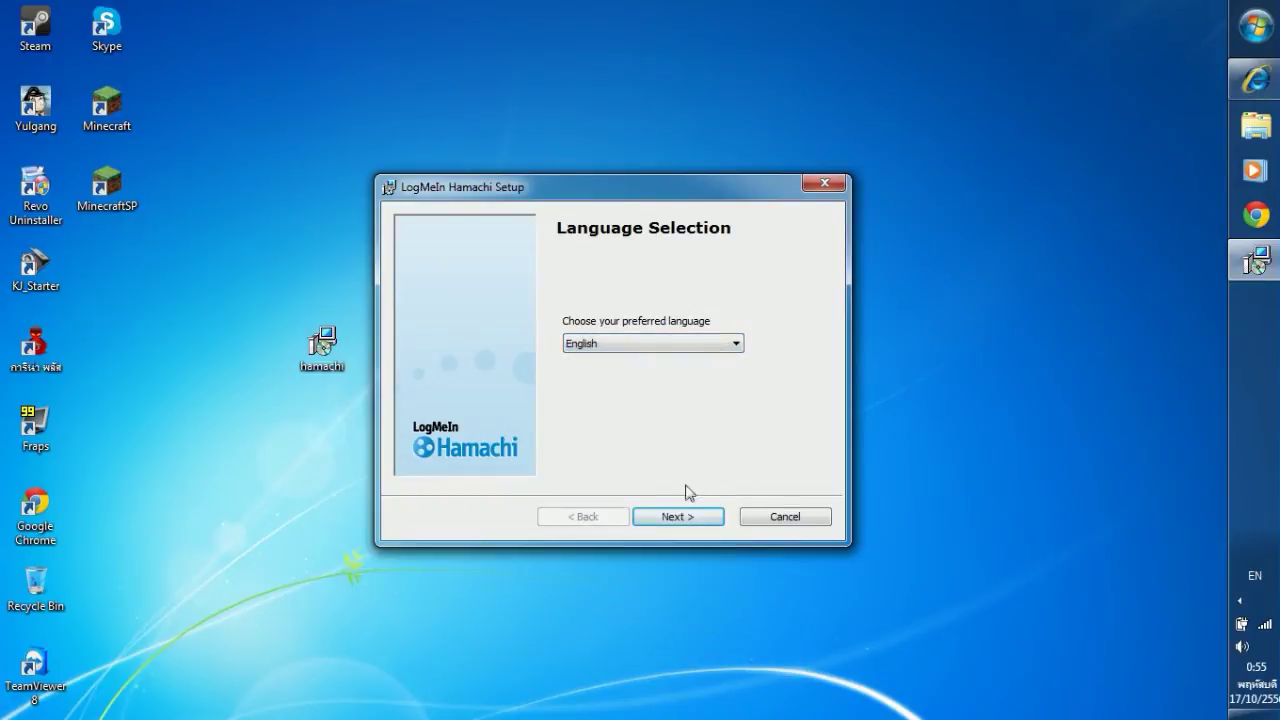
{"action": "left_click", "coordinate": [685, 346]}
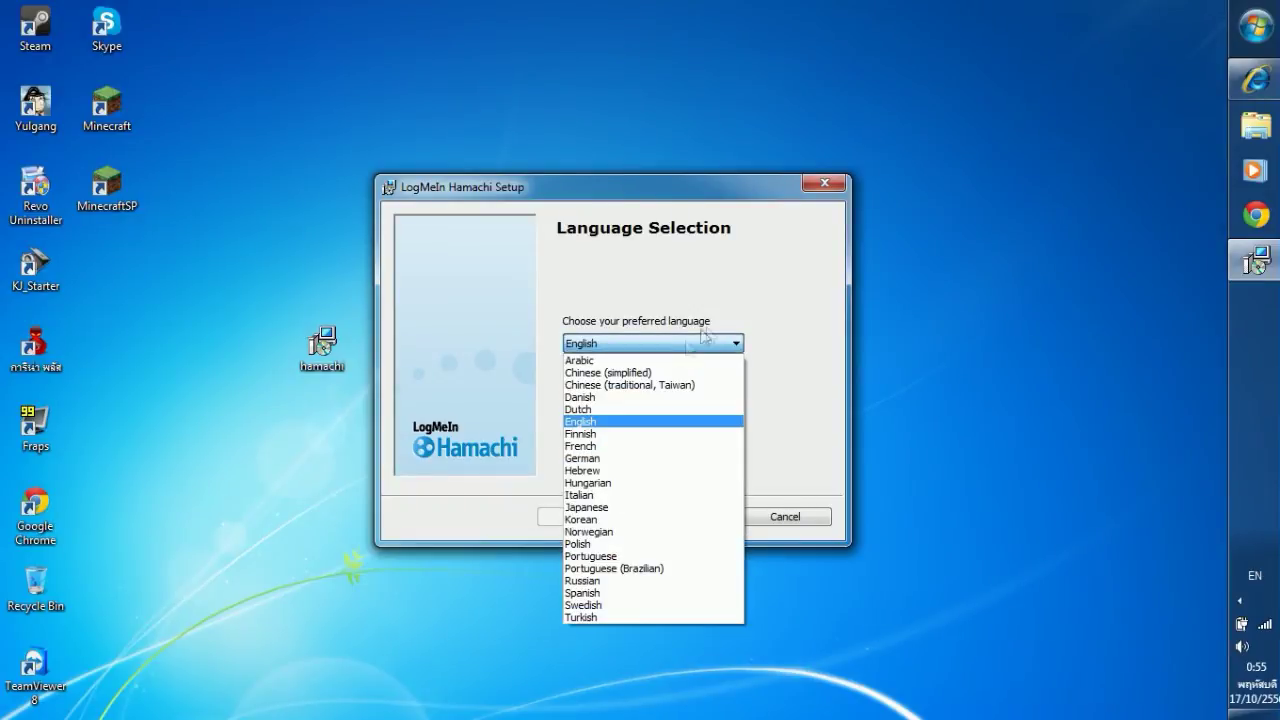
{"action": "left_click", "coordinate": [705, 340]}
{"action": "left_click", "coordinate": [678, 517]}
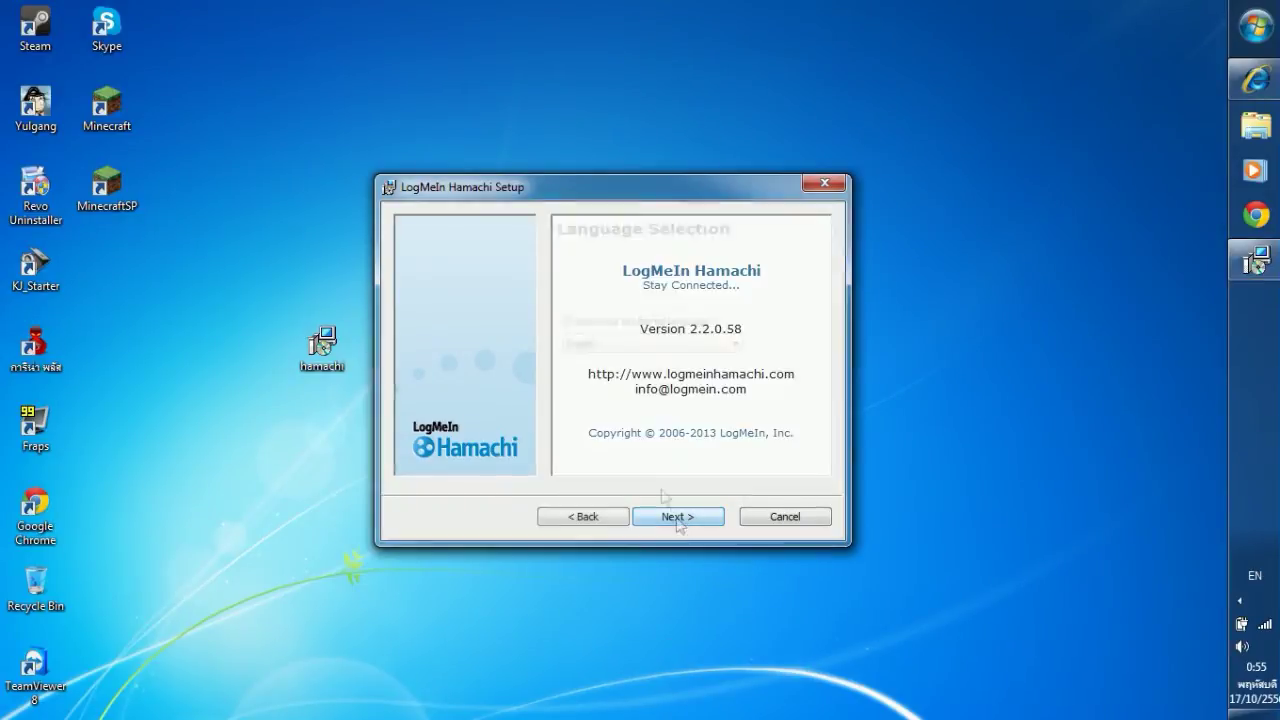
Accept the terms and install Hamachi with the default options until setup completes.
{"action": "left_click", "coordinate": [691, 519]}
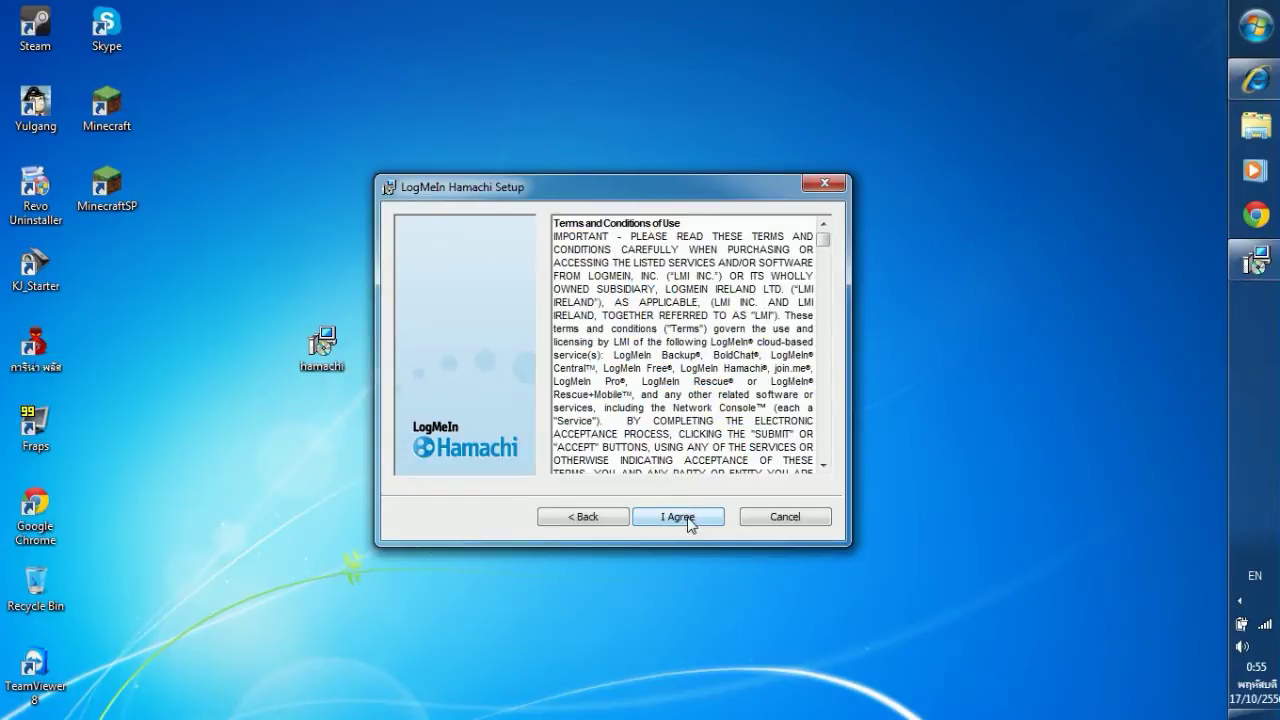
{"action": "left_click", "coordinate": [689, 519]}
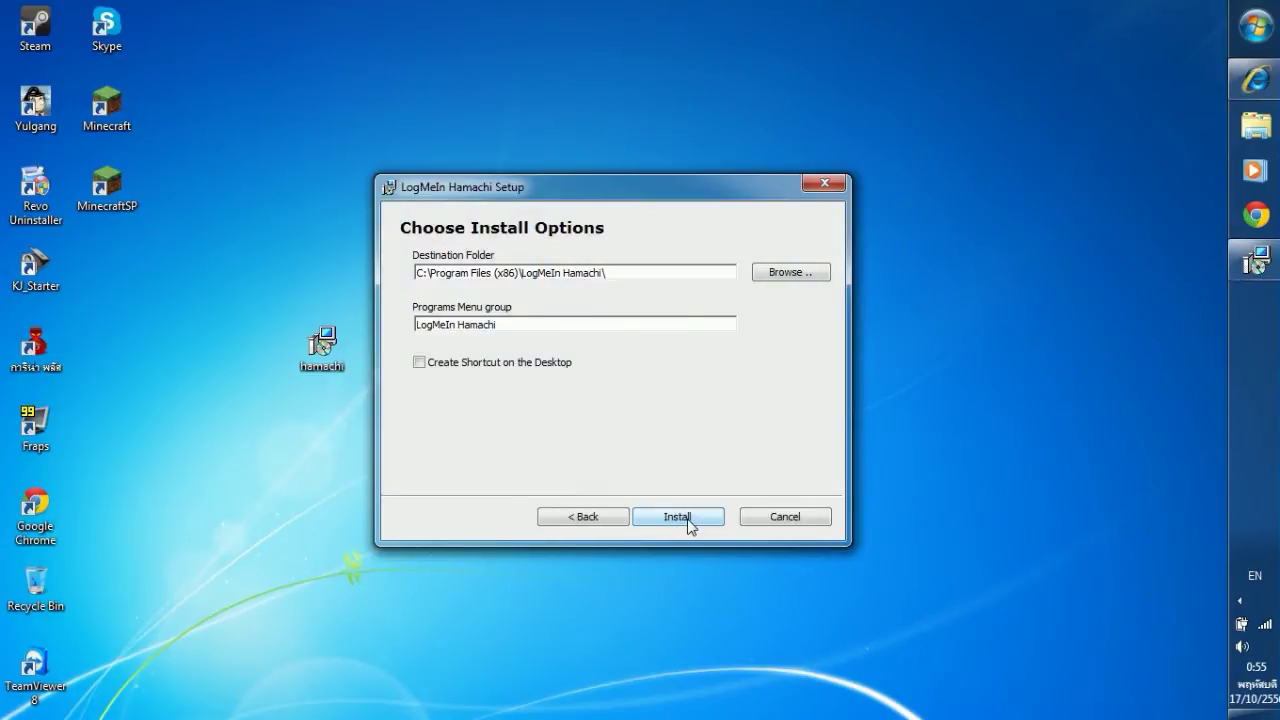
{"action": "left_click", "coordinate": [688, 520]}
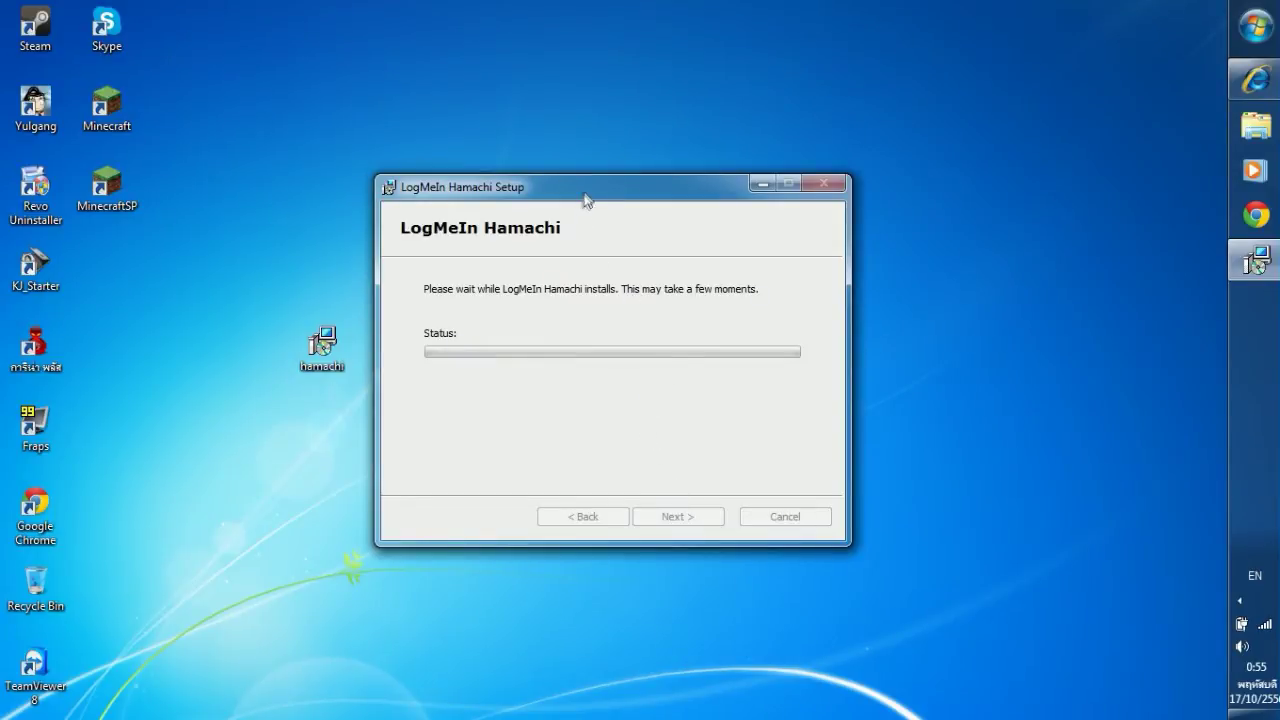
{"action": "left_click_drag", "start_coordinate": [585, 200], "coordinate": [621, 166]}
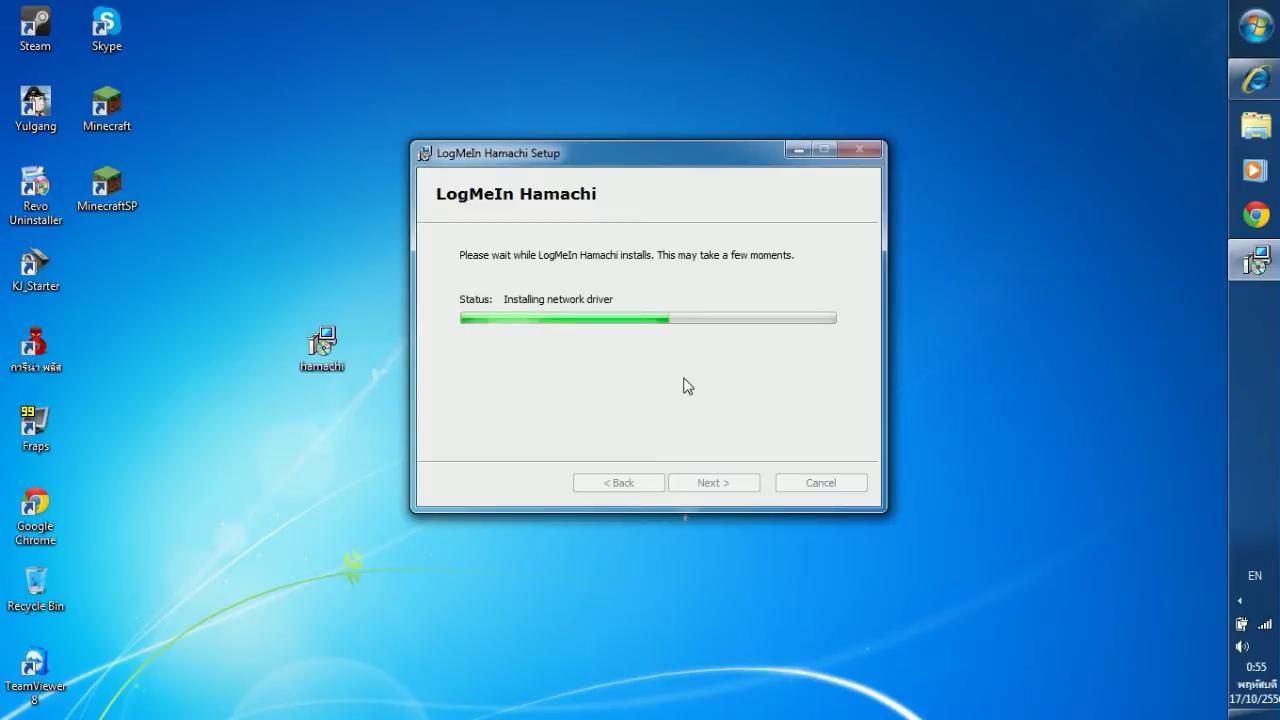
{"action": "left_click_drag", "start_coordinate": [626, 160], "coordinate": [633, 148]}
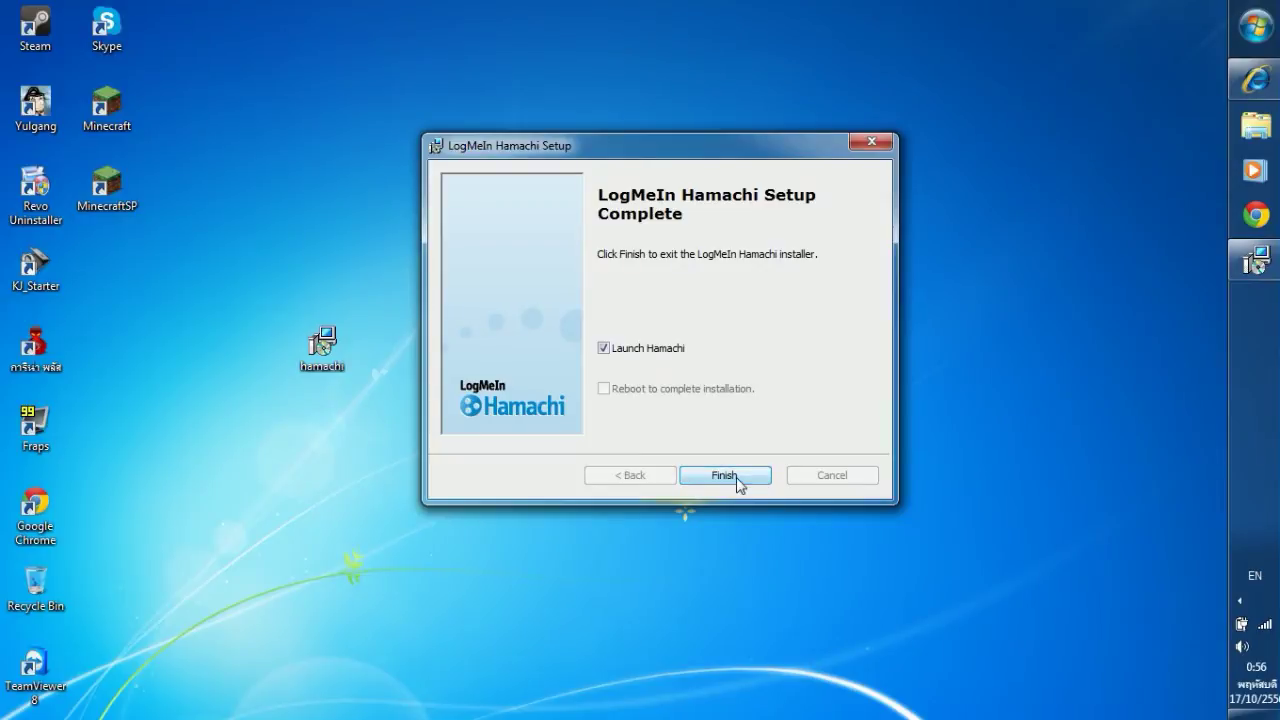
Finish setup to launch Hamachi and switch the client on.
{"action": "left_click", "coordinate": [736, 477]}
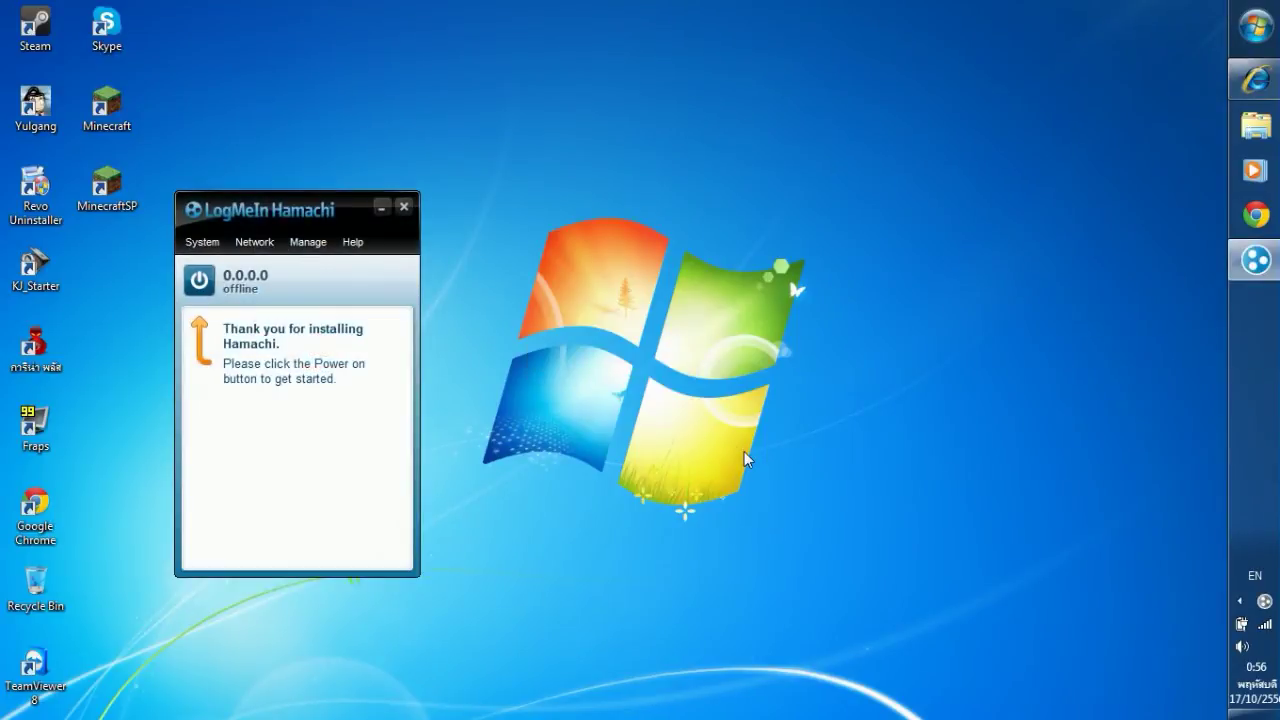
{"action": "left_click_drag", "start_coordinate": [314, 207], "coordinate": [604, 142]}
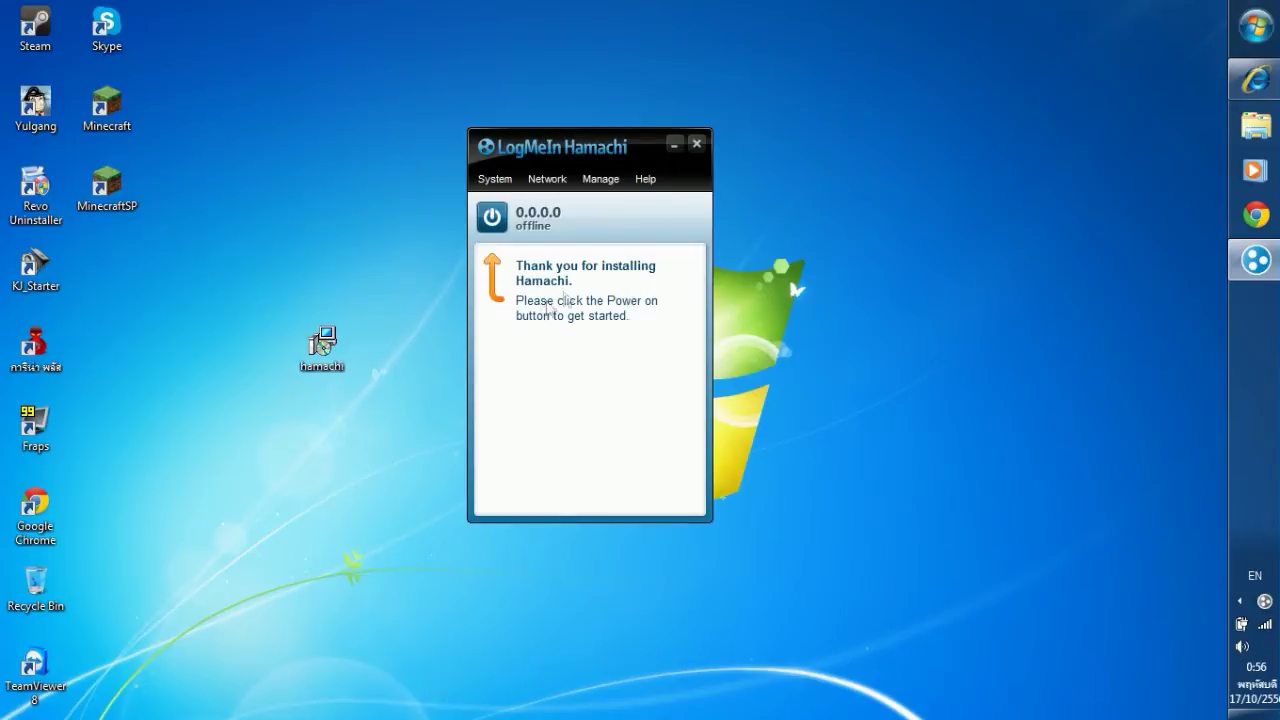
{"action": "left_click", "coordinate": [492, 217]}
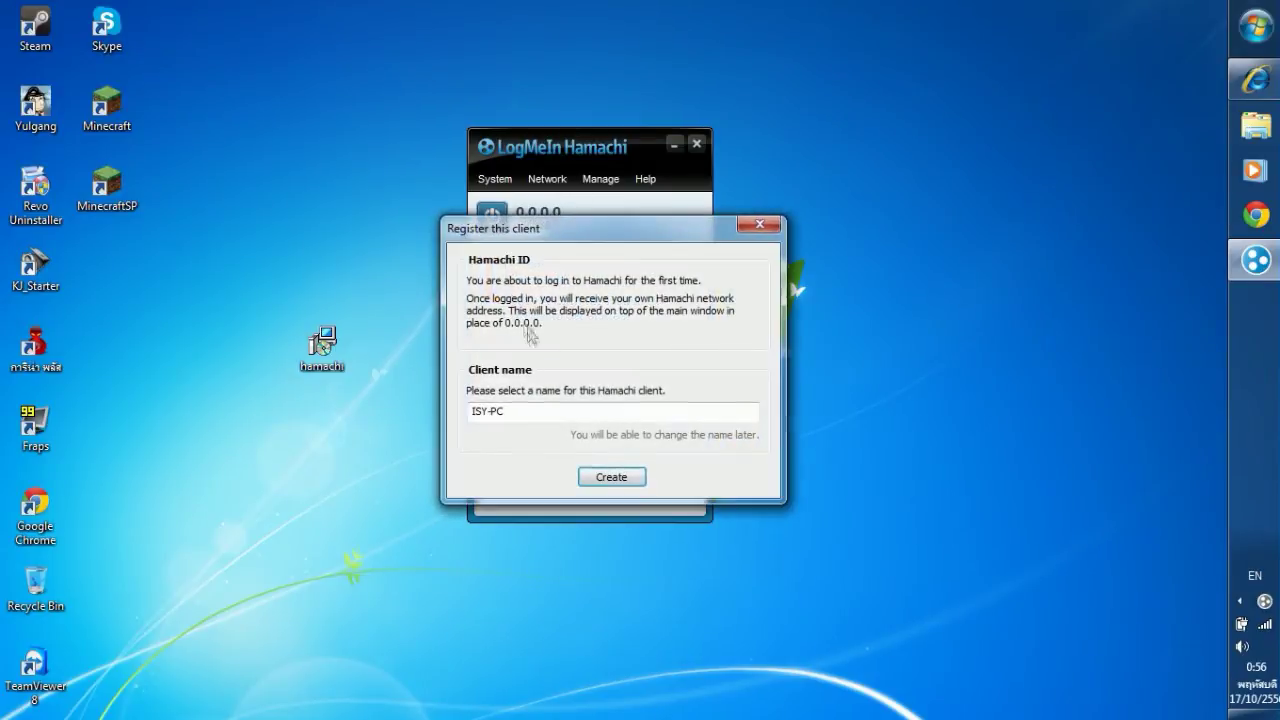
Replace the suggested client name with a new client name and register it.
{"action": "key", "text": "ctrl+a"}
{"action": "key", "text": "BackSpace"}
{"action": "type", "text": "Mr"}
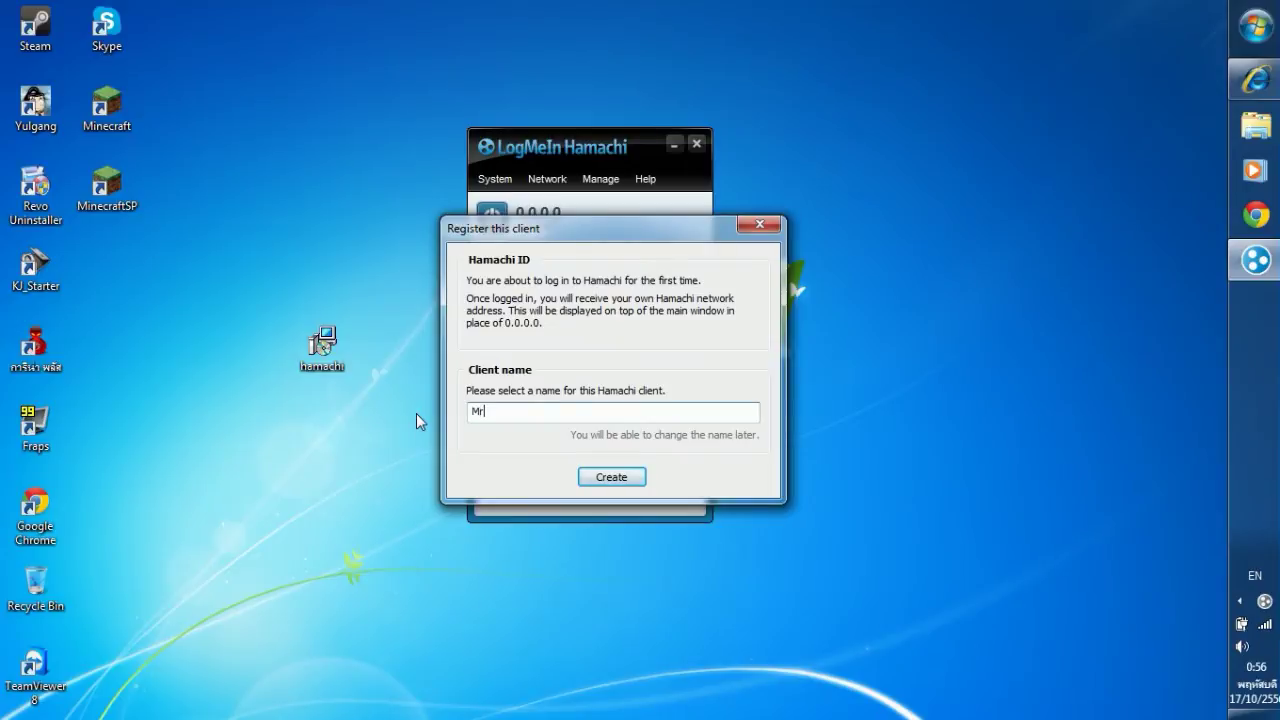
{"action": "type", "text": ".issard"}
{"action": "key", "text": "BackSpace"}
{"action": "key", "text": "BackSpace"}
{"action": "key", "text": "BackSpace"}
{"action": "key", "text": "BackSpace"}
{"action": "type", "text": "eeyou"}
{"action": "left_click", "coordinate": [612, 477]}
{"action": "left_click_drag", "start_coordinate": [566, 160], "coordinate": [599, 165]}
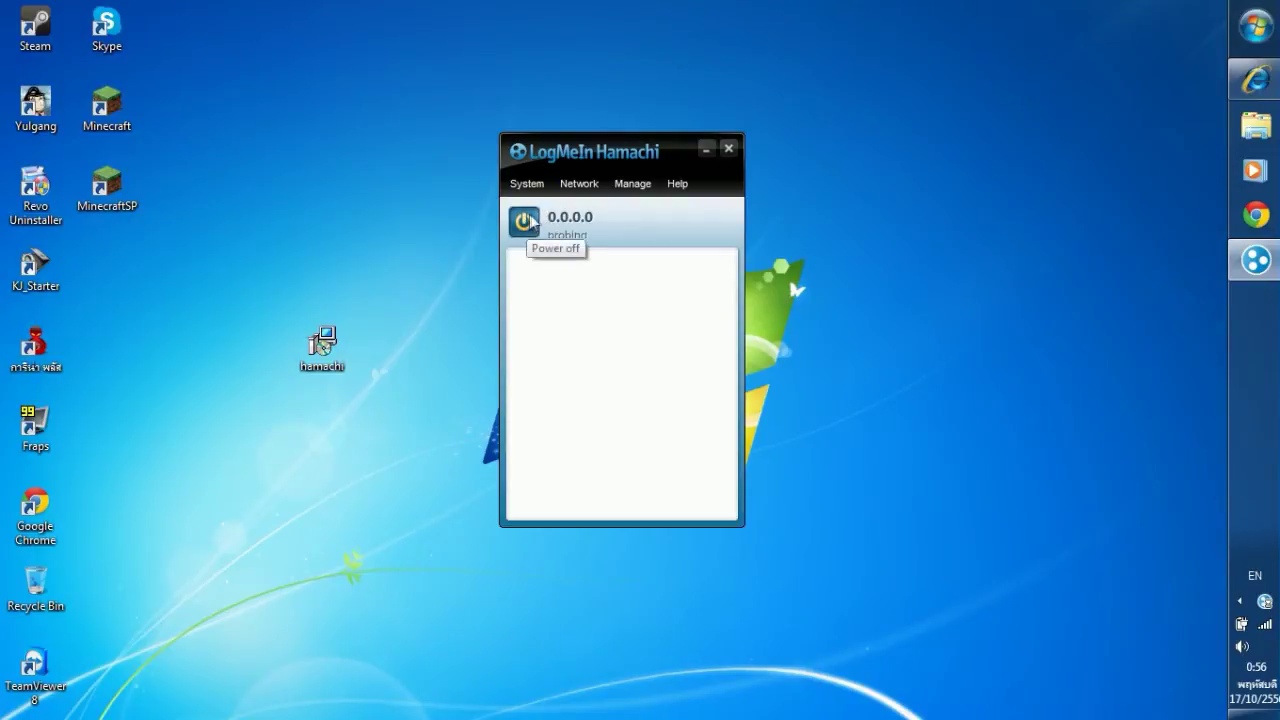
Open System > Preferences, cancel the account-attach prompt, and show the Security page.
{"action": "left_click", "coordinate": [571, 184]}
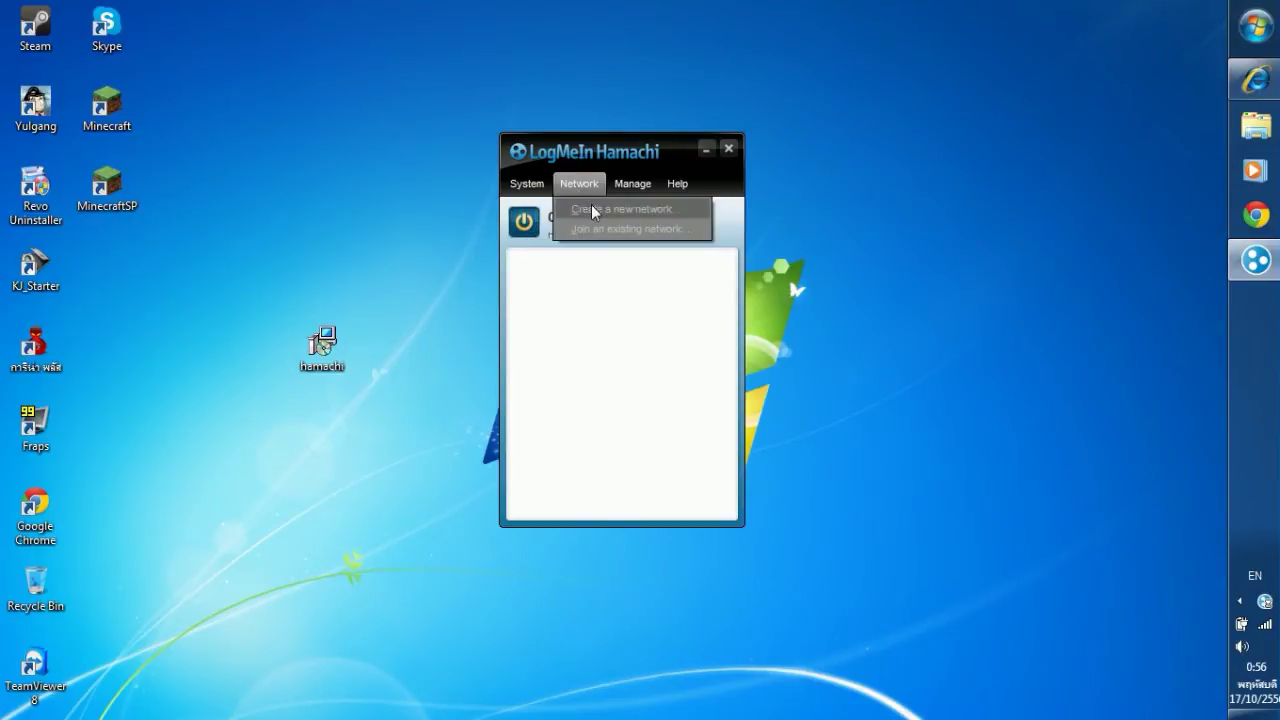
{"action": "left_click", "coordinate": [527, 184]}
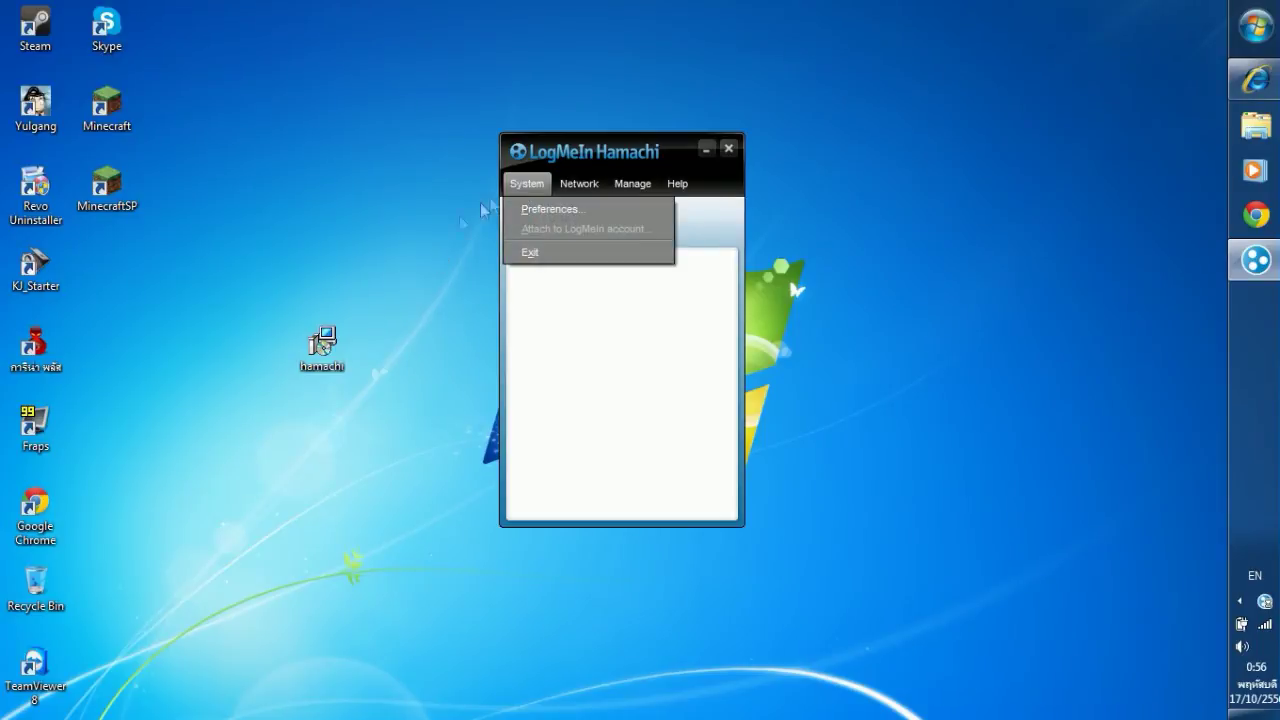
{"action": "left_click", "coordinate": [527, 208]}
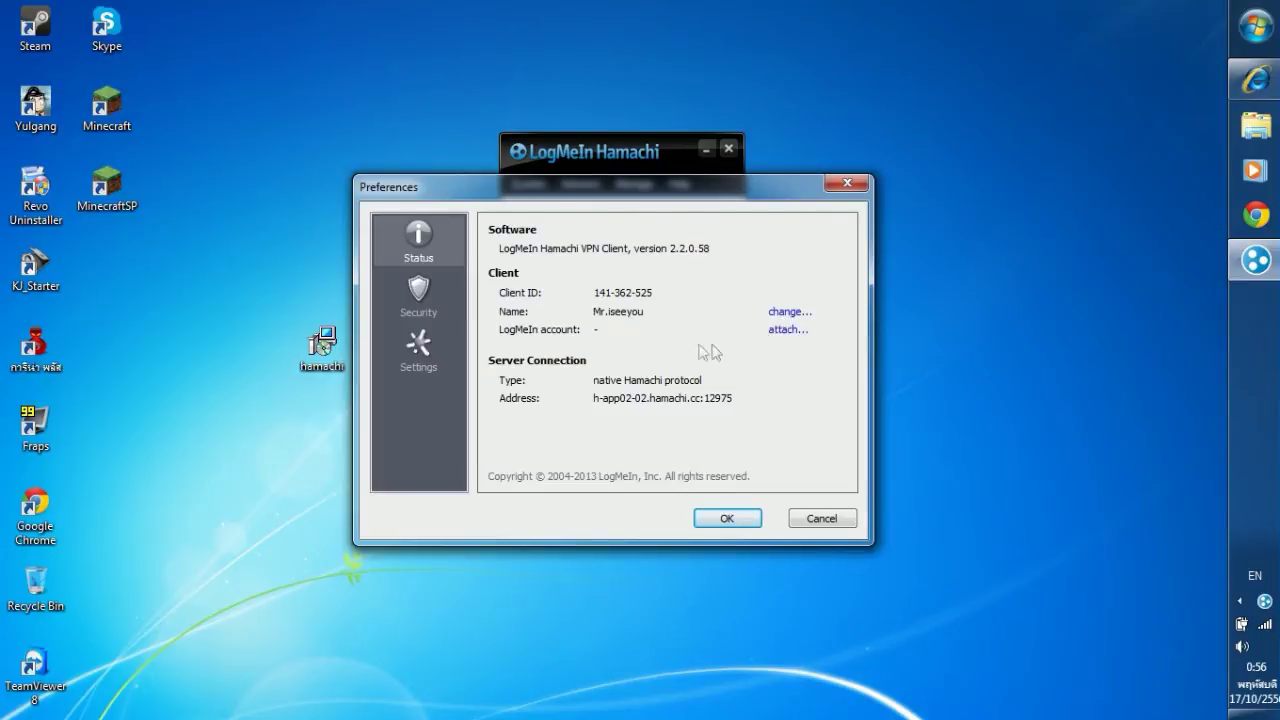
{"action": "left_click", "coordinate": [788, 330]}
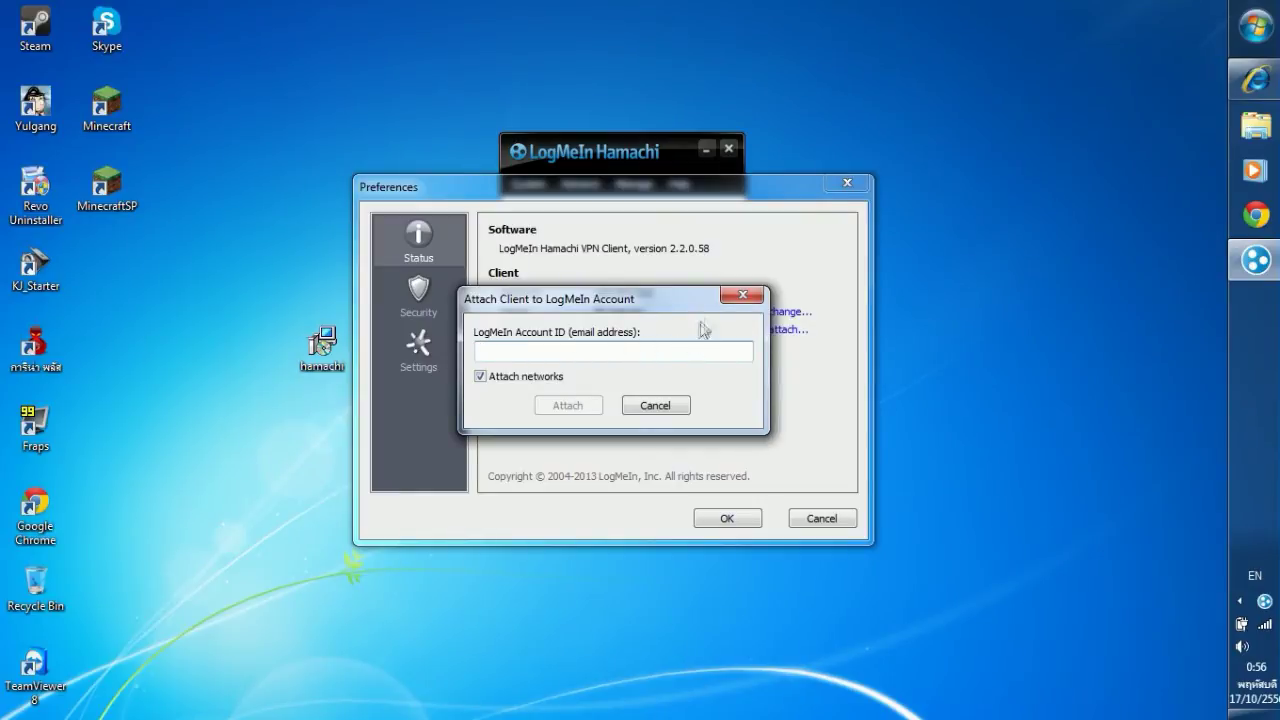
{"action": "left_click", "coordinate": [745, 298]}
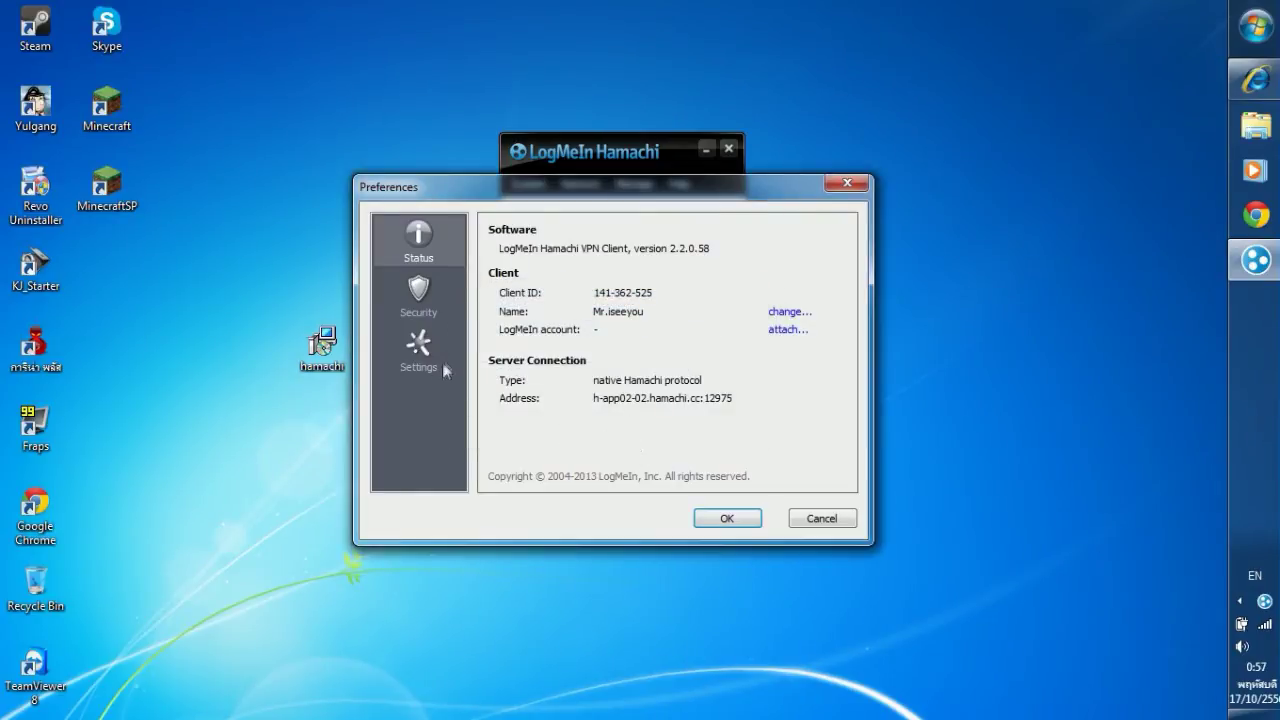
{"action": "left_click", "coordinate": [420, 300]}
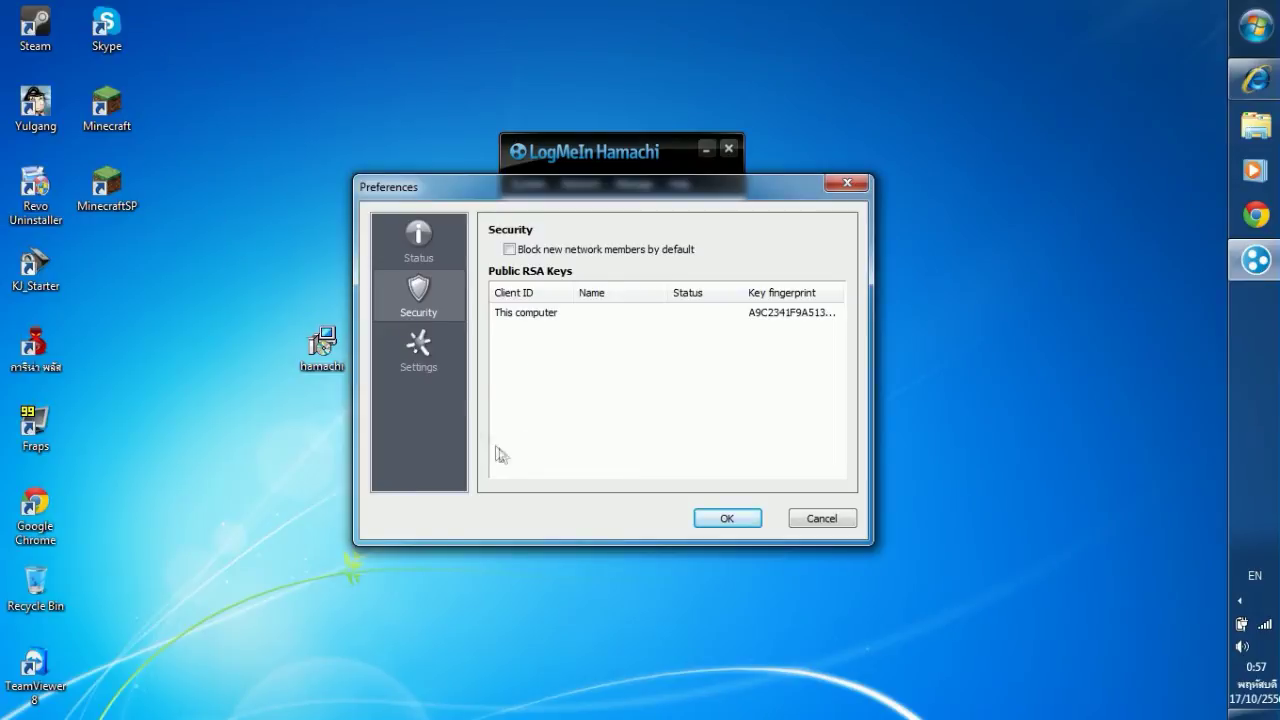
On the Settings page keep encryption enabled and compression at Any, then confirm with OK.
{"action": "left_click", "coordinate": [422, 357]}
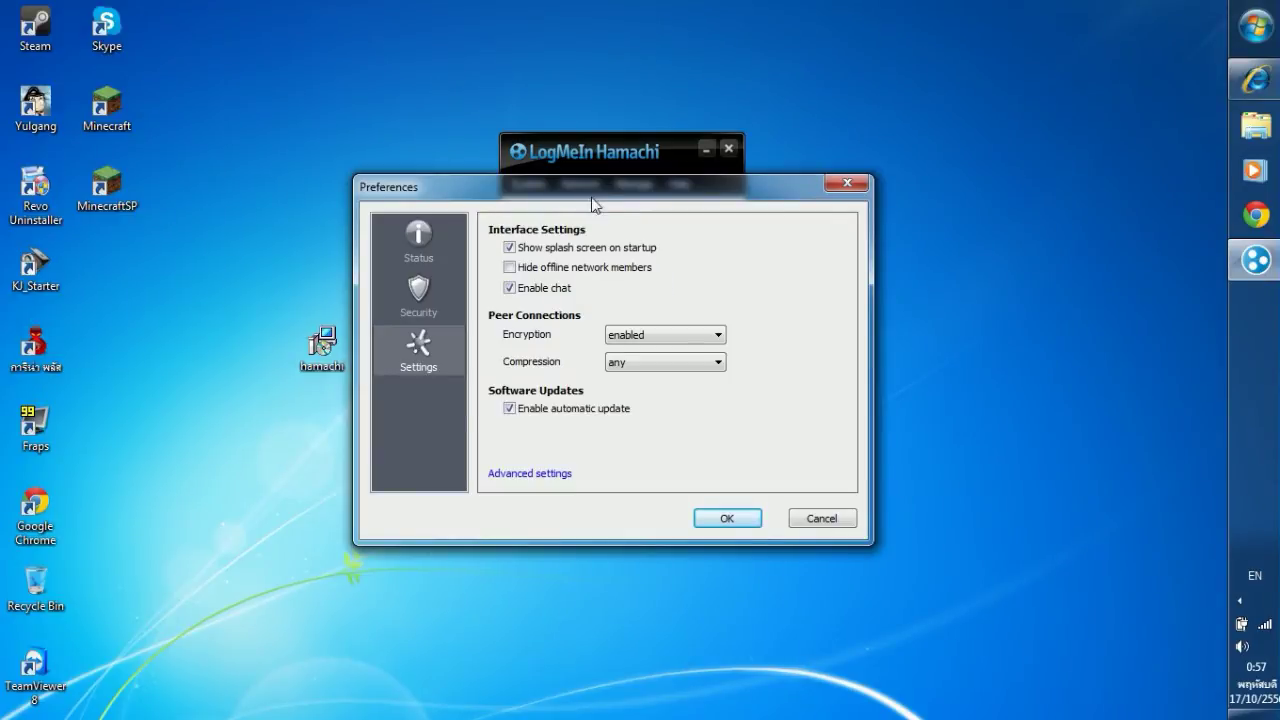
{"action": "left_click_drag", "start_coordinate": [592, 196], "coordinate": [612, 243]}
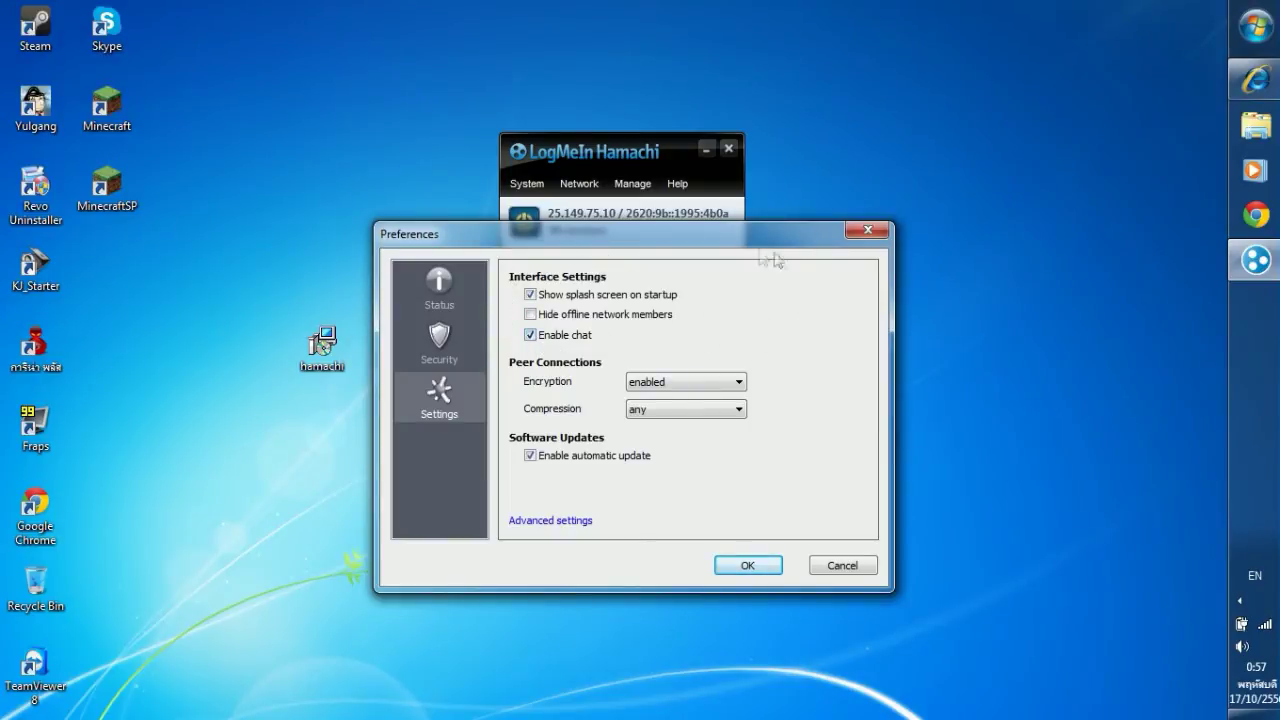
{"action": "left_click_drag", "start_coordinate": [717, 242], "coordinate": [706, 195]}
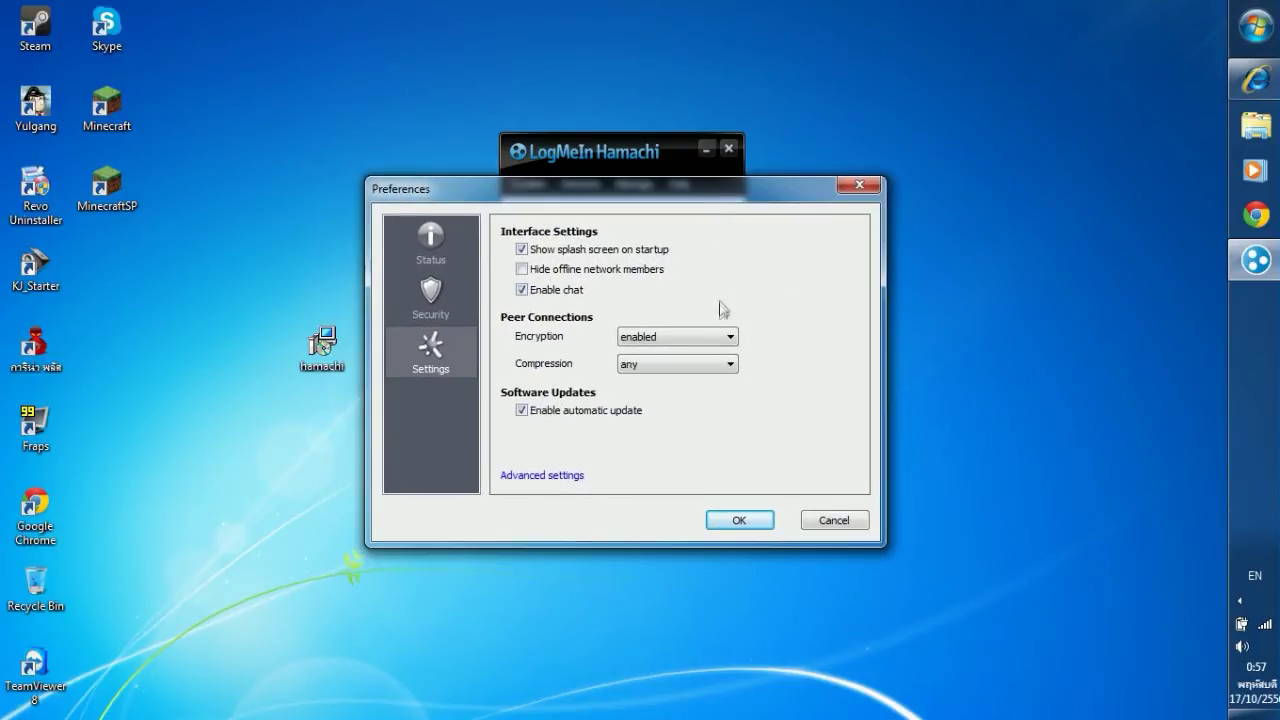
{"action": "left_click", "coordinate": [723, 336]}
{"action": "left_click", "coordinate": [729, 341]}
{"action": "left_click", "coordinate": [729, 364]}
{"action": "left_click", "coordinate": [731, 365]}
{"action": "left_click", "coordinate": [720, 522]}
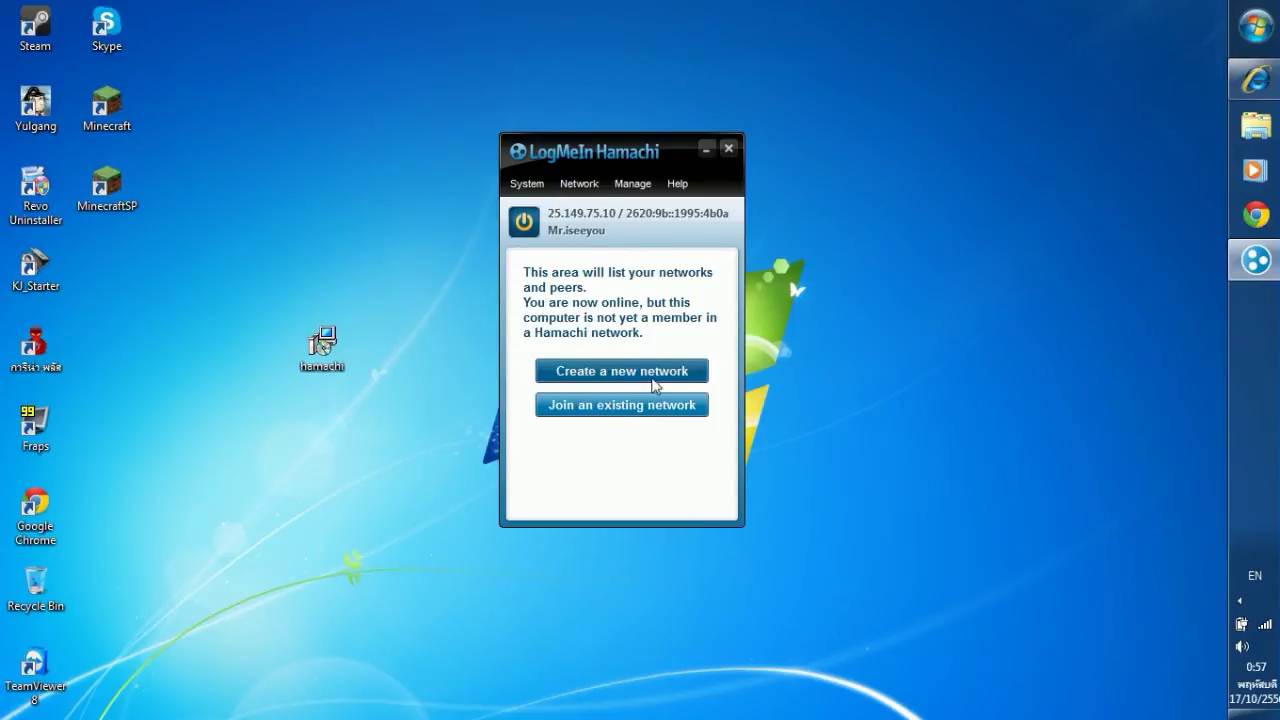
Start a new network and enter the Network ID 285.05.751.10.
{"action": "left_click_drag", "start_coordinate": [604, 176], "coordinate": [661, 168]}
{"action": "left_click", "coordinate": [703, 366]}
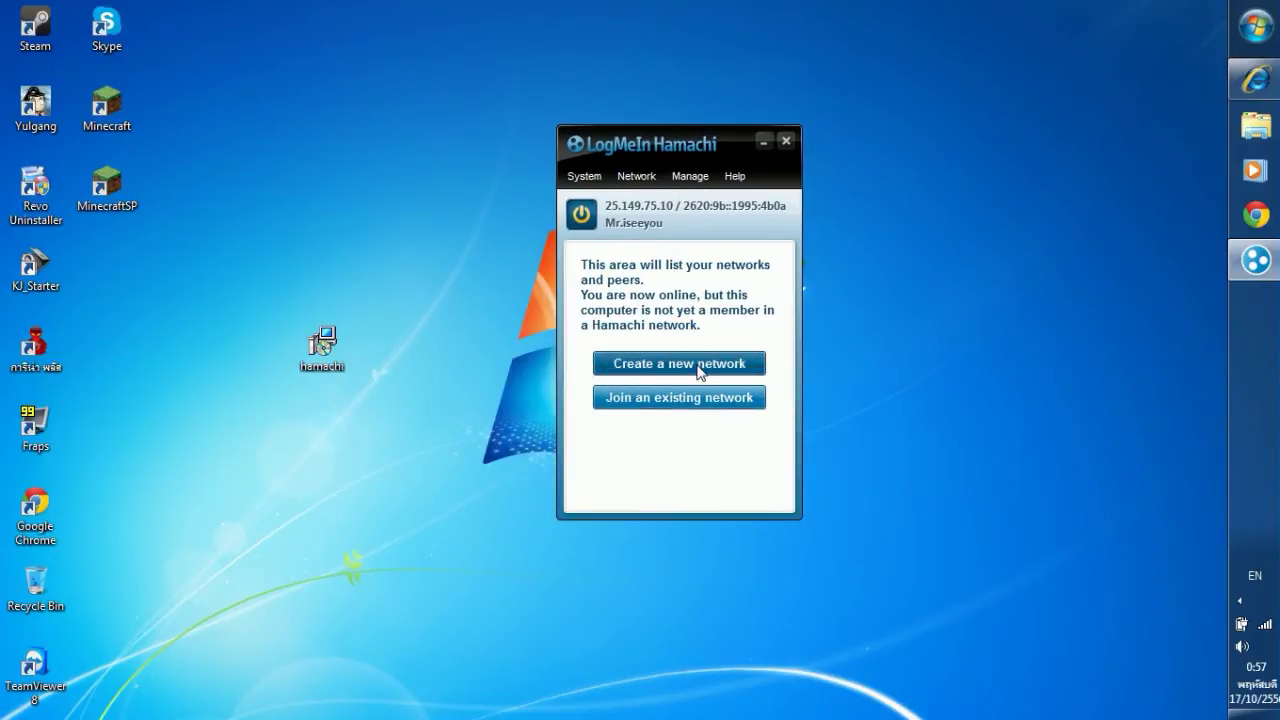
{"action": "left_click_drag", "start_coordinate": [600, 202], "coordinate": [593, 291]}
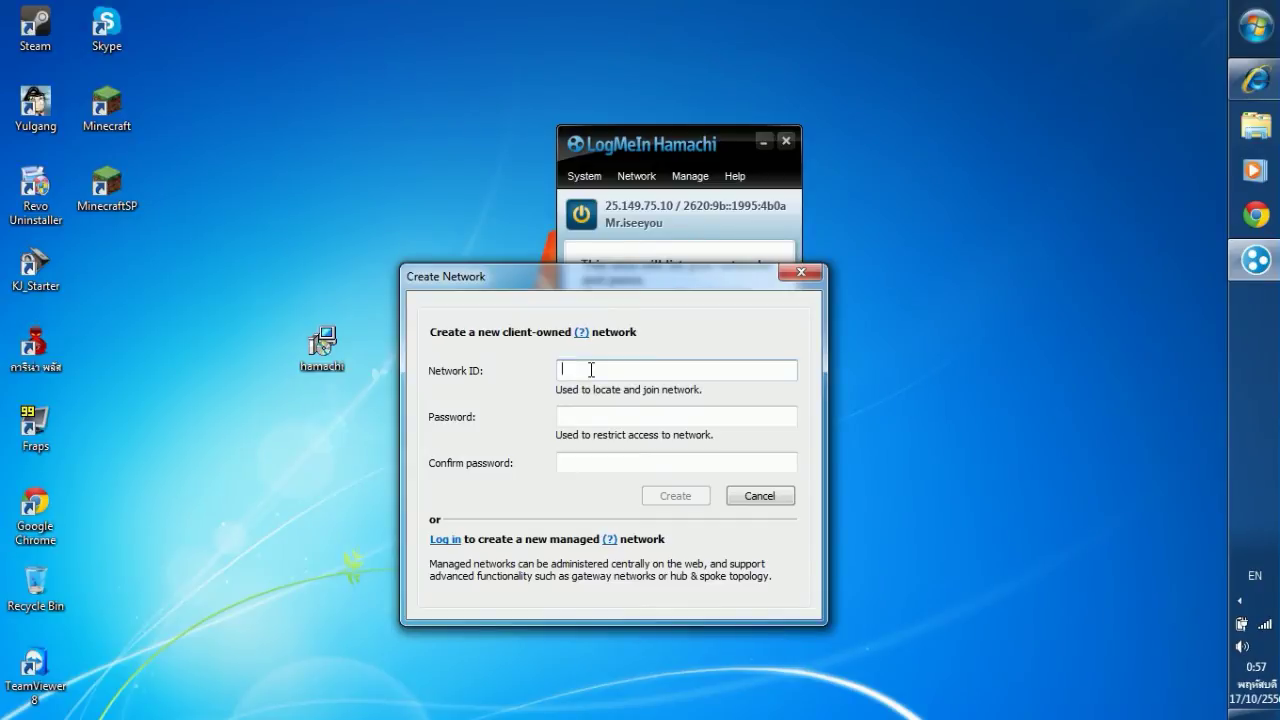
{"action": "type", "text": "2"}
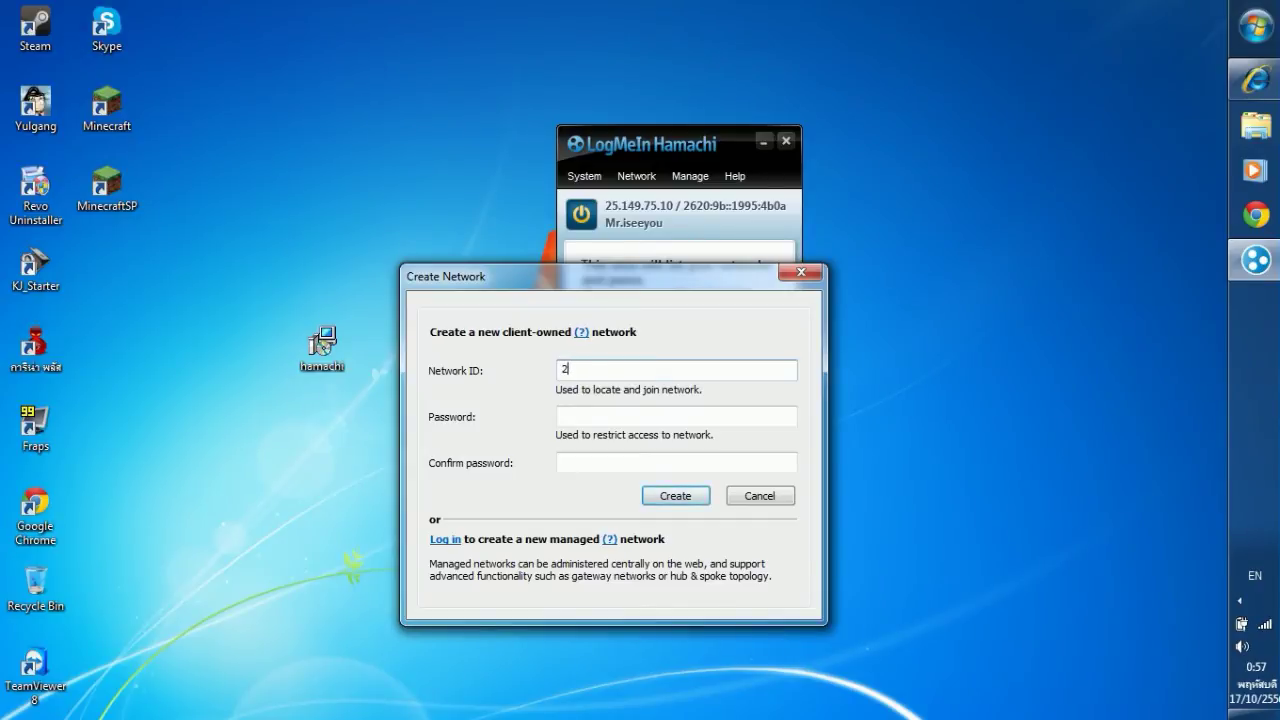
{"action": "type", "text": "85."}
{"action": "type", "text": "05"}
{"action": "type", "text": ".751.10"}
{"action": "left_click", "coordinate": [569, 416]}
Enter and confirm the network password, then create the network.
{"action": "left_click_drag", "start_coordinate": [540, 281], "coordinate": [519, 201]}
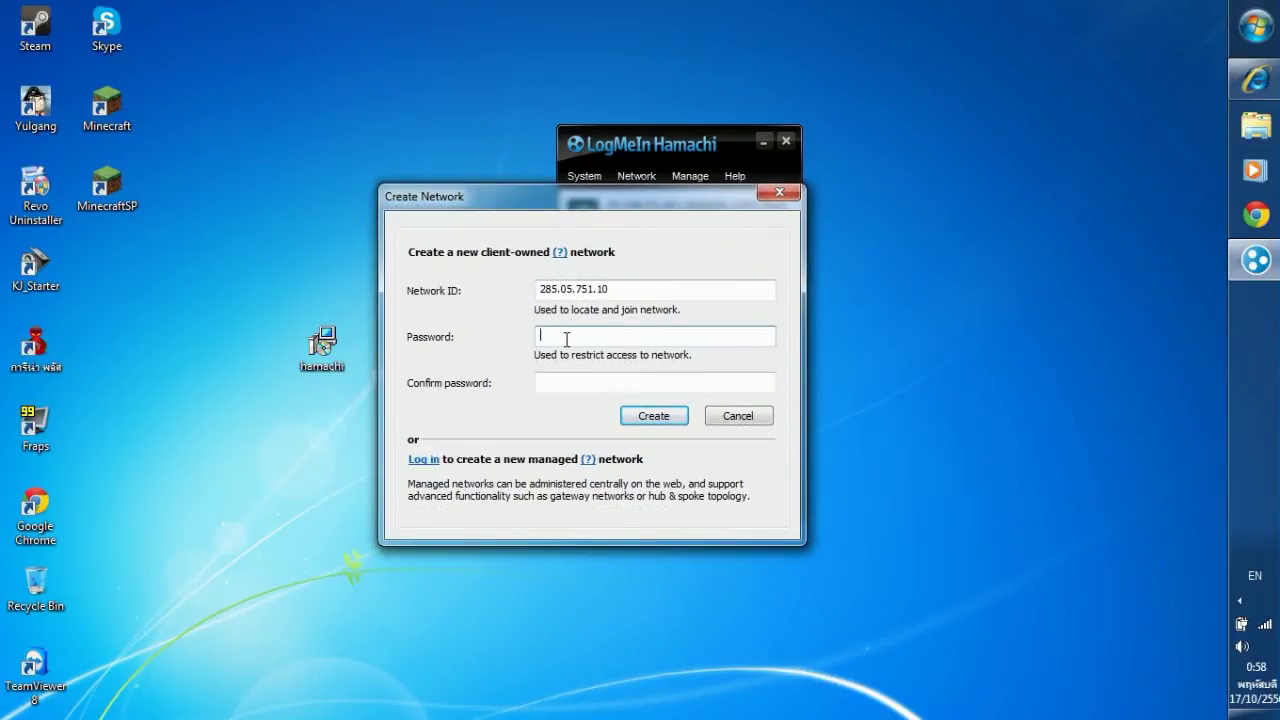
{"action": "type", "text": "1234"}
{"action": "key", "text": "BackSpace"}
{"action": "key", "text": "BackSpace"}
{"action": "key", "text": "BackSpace"}
{"action": "key", "text": "BackSpace"}
{"action": "type", "text": "1234567"}
{"action": "key", "text": "Tab"}
{"action": "type", "text": "1234567"}
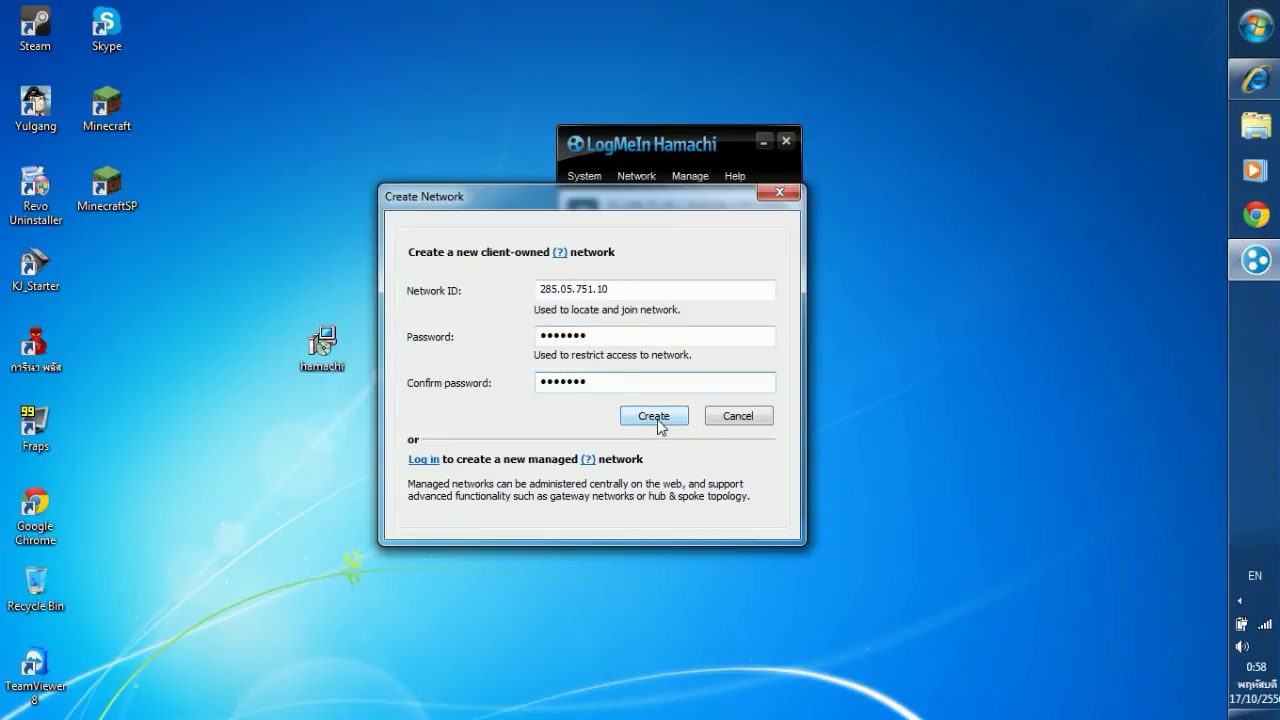
{"action": "left_click", "coordinate": [656, 416]}
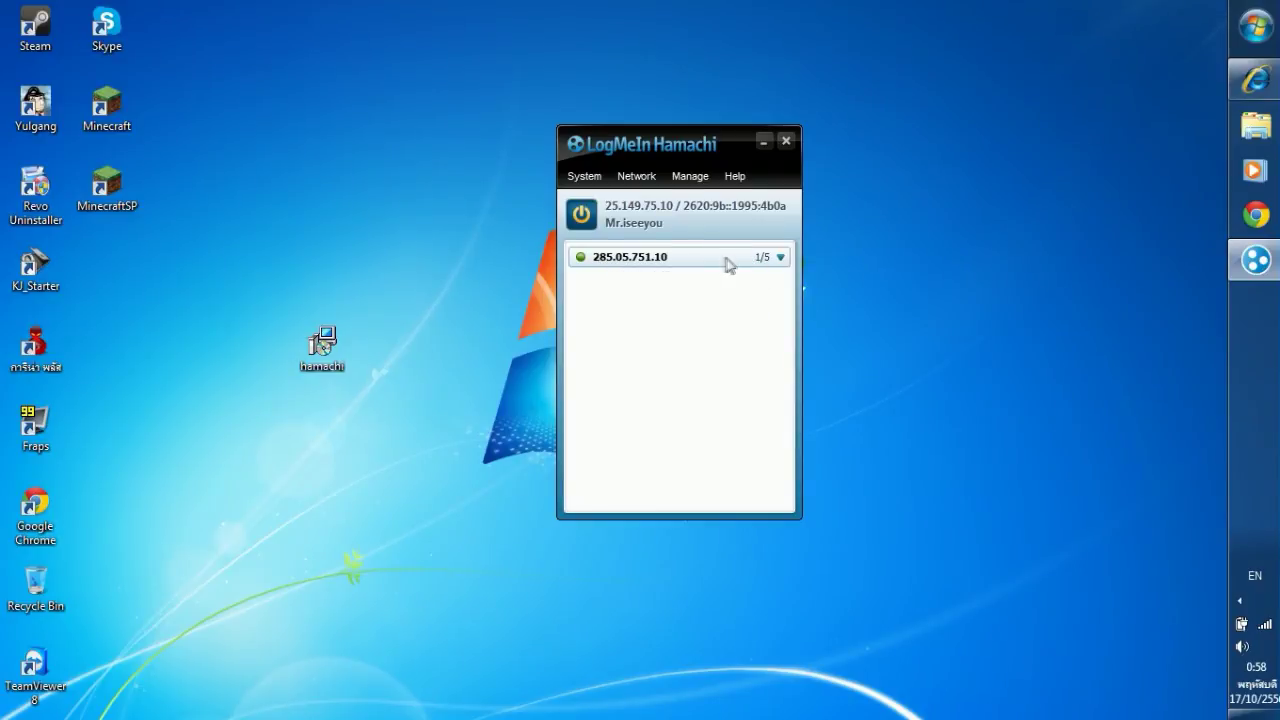
In Set Access for 285.05.751.10, tick Approve all new members manually and apply.
{"action": "left_click", "coordinate": [780, 259]}
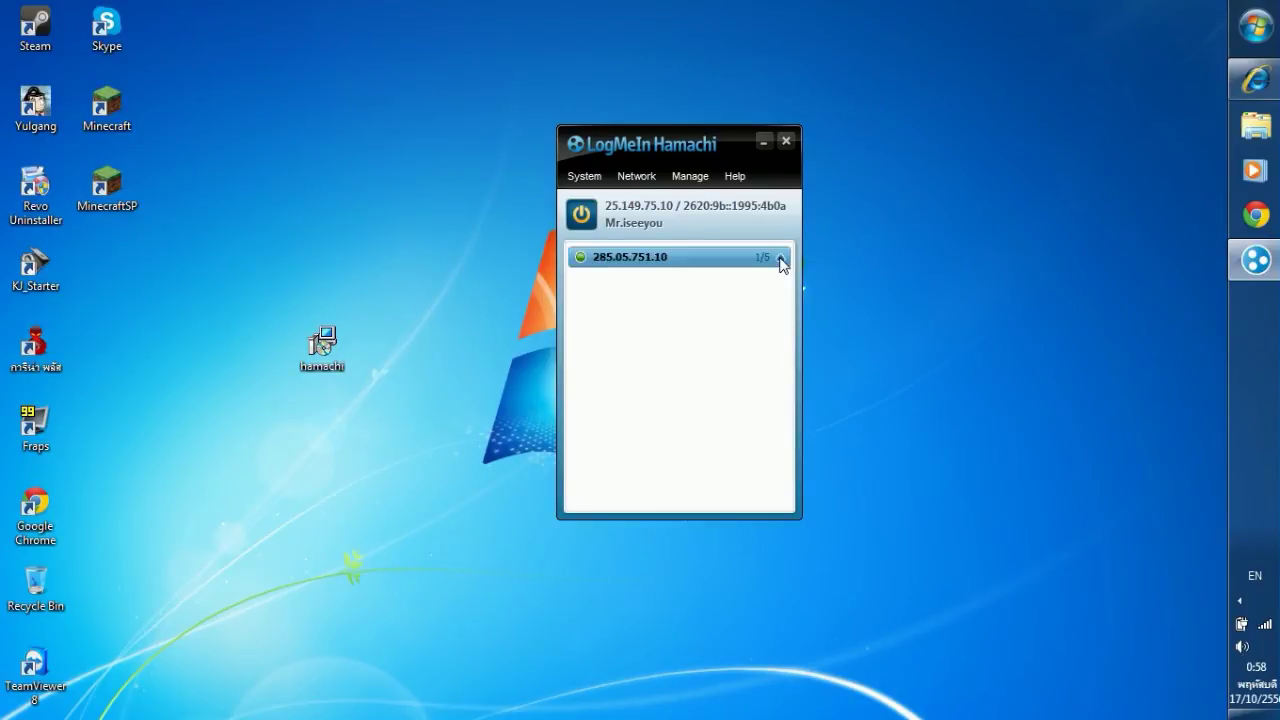
{"action": "left_click", "coordinate": [780, 258]}
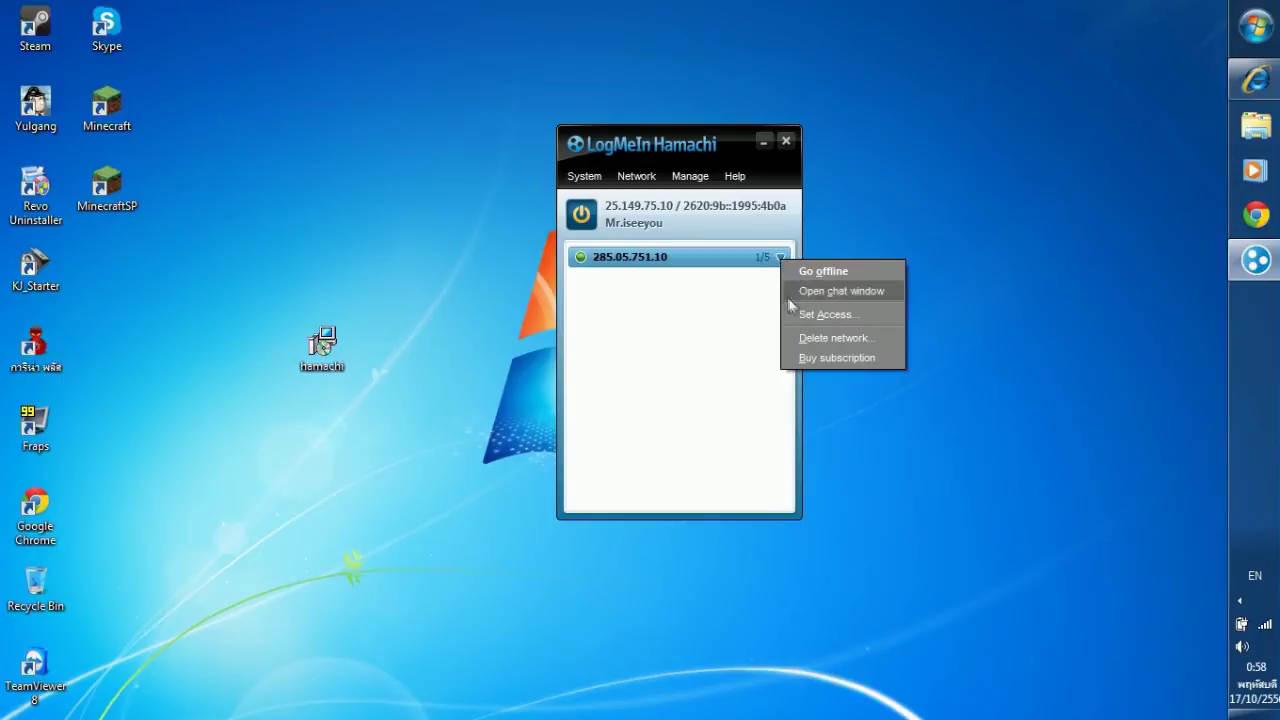
{"action": "left_click", "coordinate": [794, 311]}
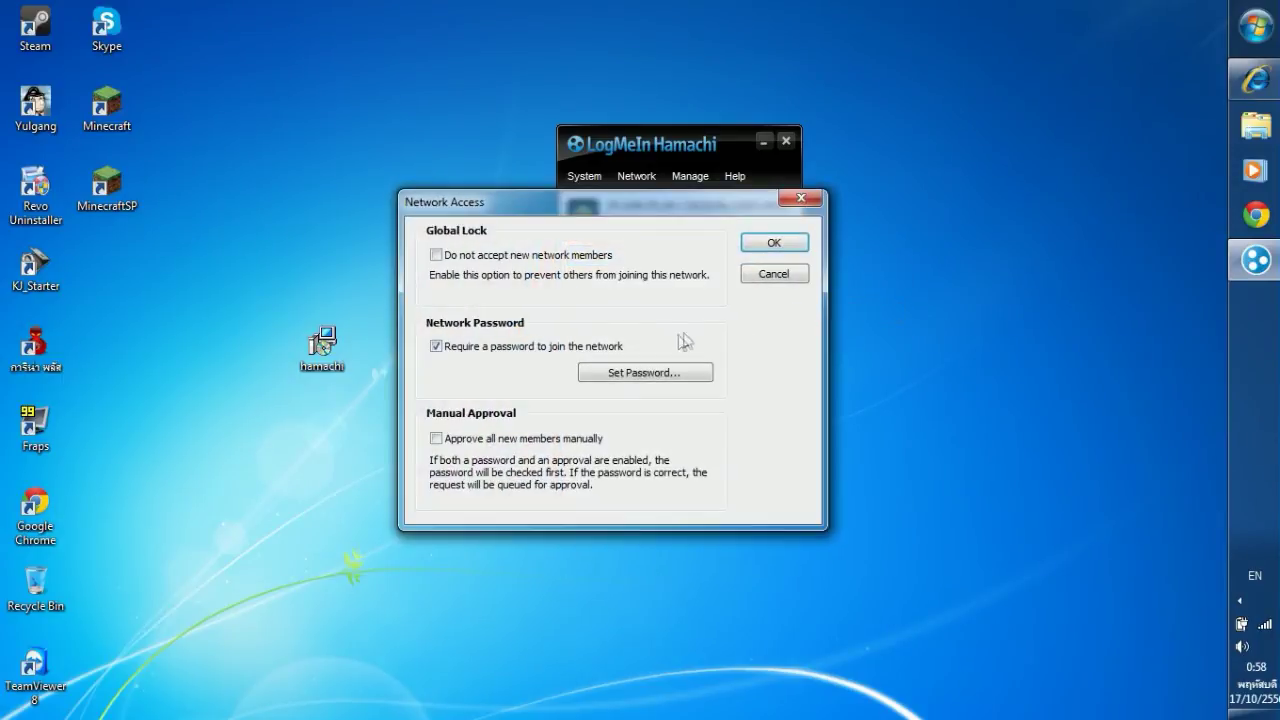
{"action": "left_click", "coordinate": [676, 376]}
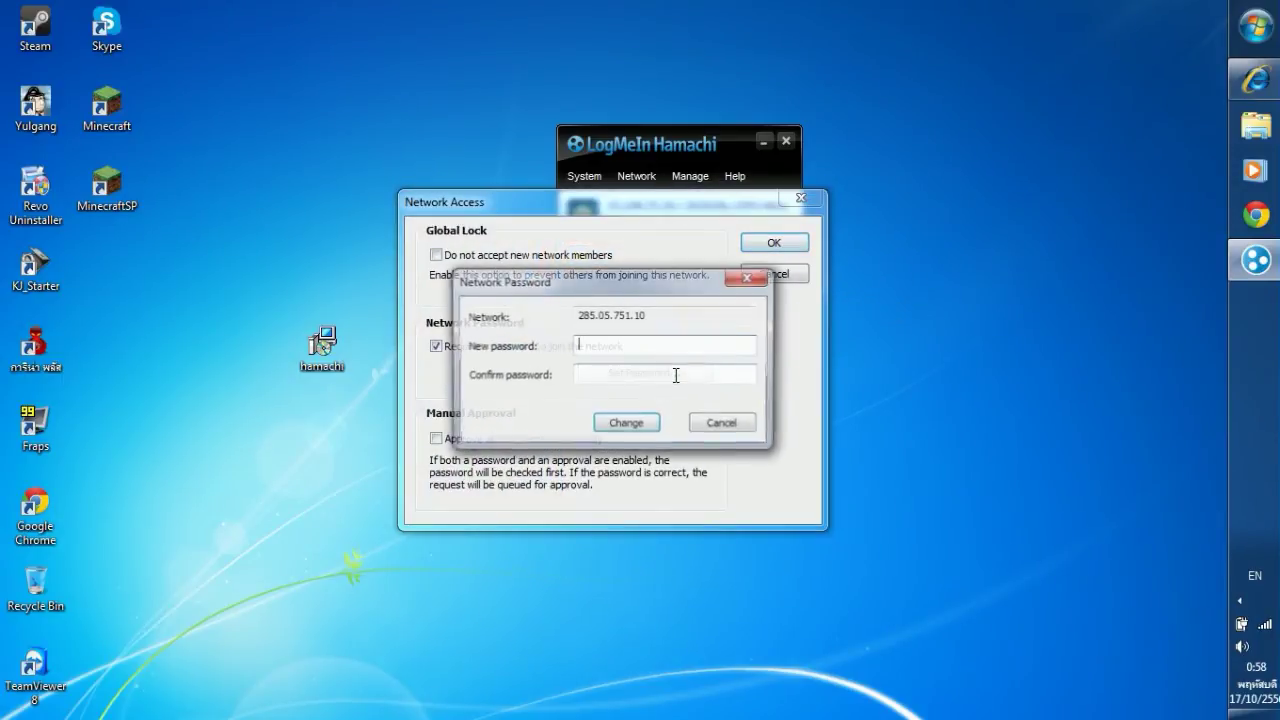
{"action": "left_click", "coordinate": [751, 283]}
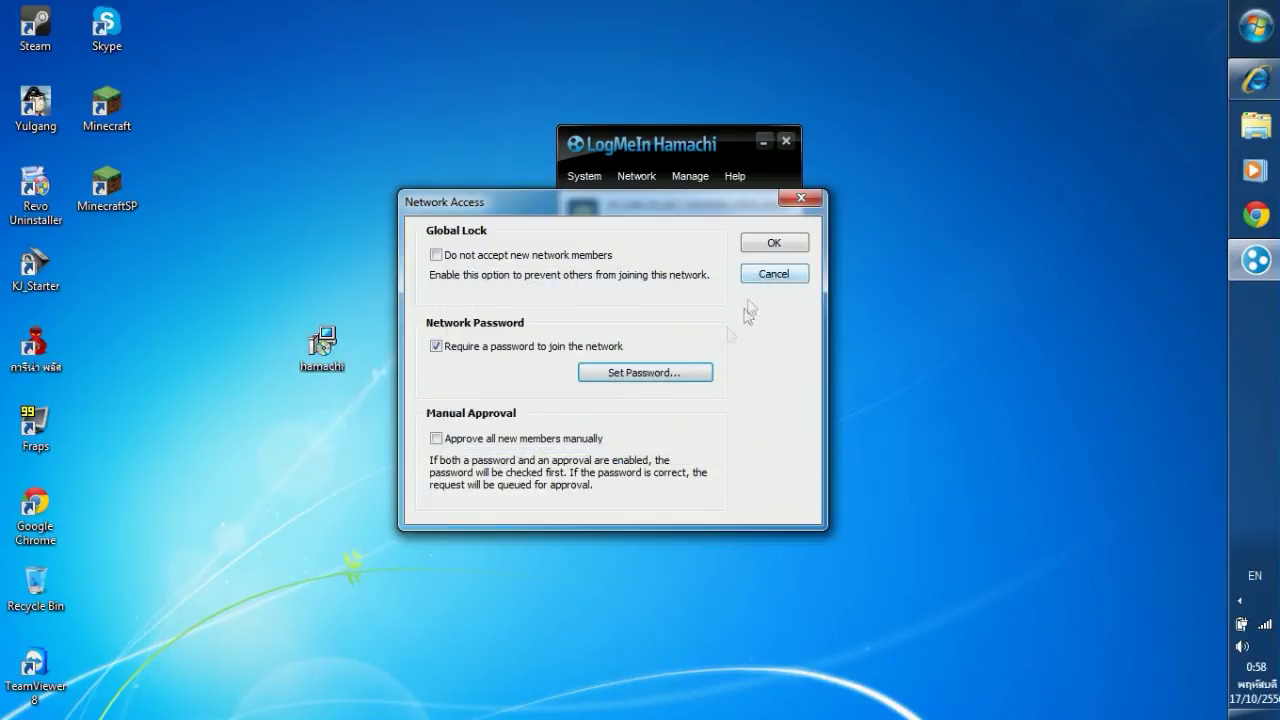
{"action": "left_click", "coordinate": [436, 439]}
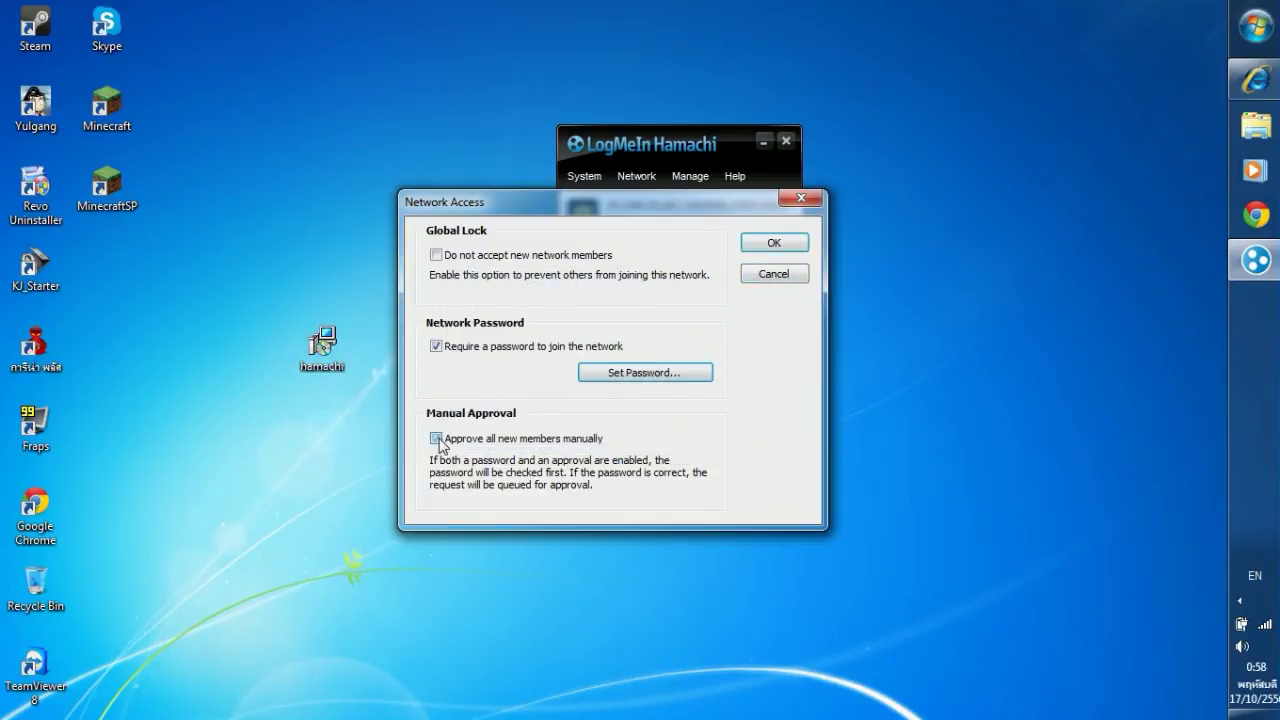
{"action": "left_click", "coordinate": [768, 243]}
{"action": "left_click_drag", "start_coordinate": [662, 145], "coordinate": [632, 168]}
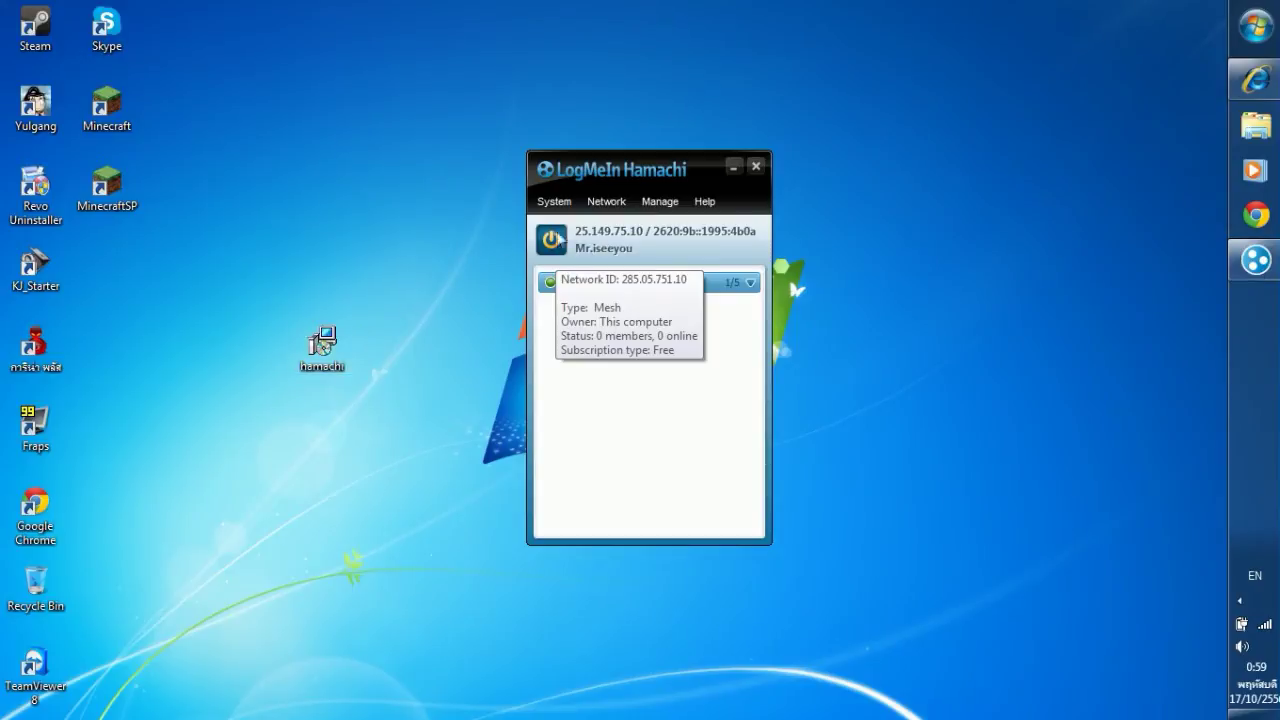
{"action": "mouse_move", "coordinate": [634, 294]}
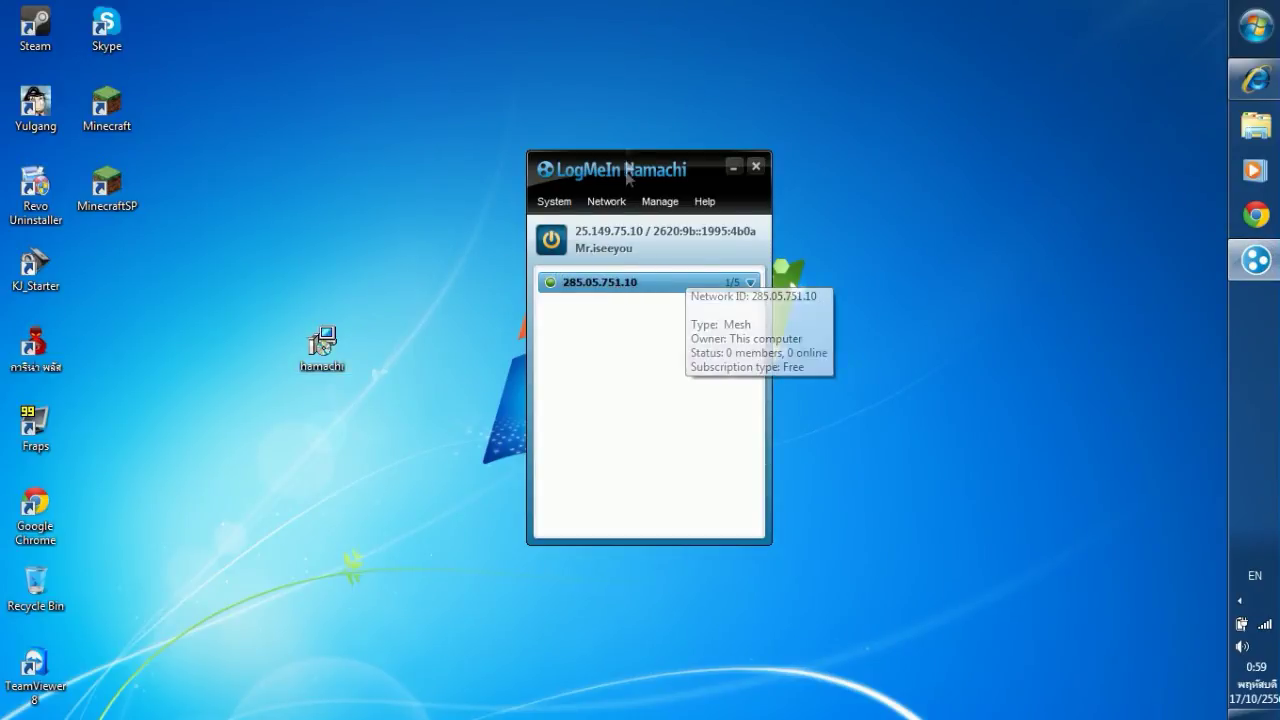
{"action": "left_click_drag", "start_coordinate": [600, 176], "coordinate": [582, 137]}
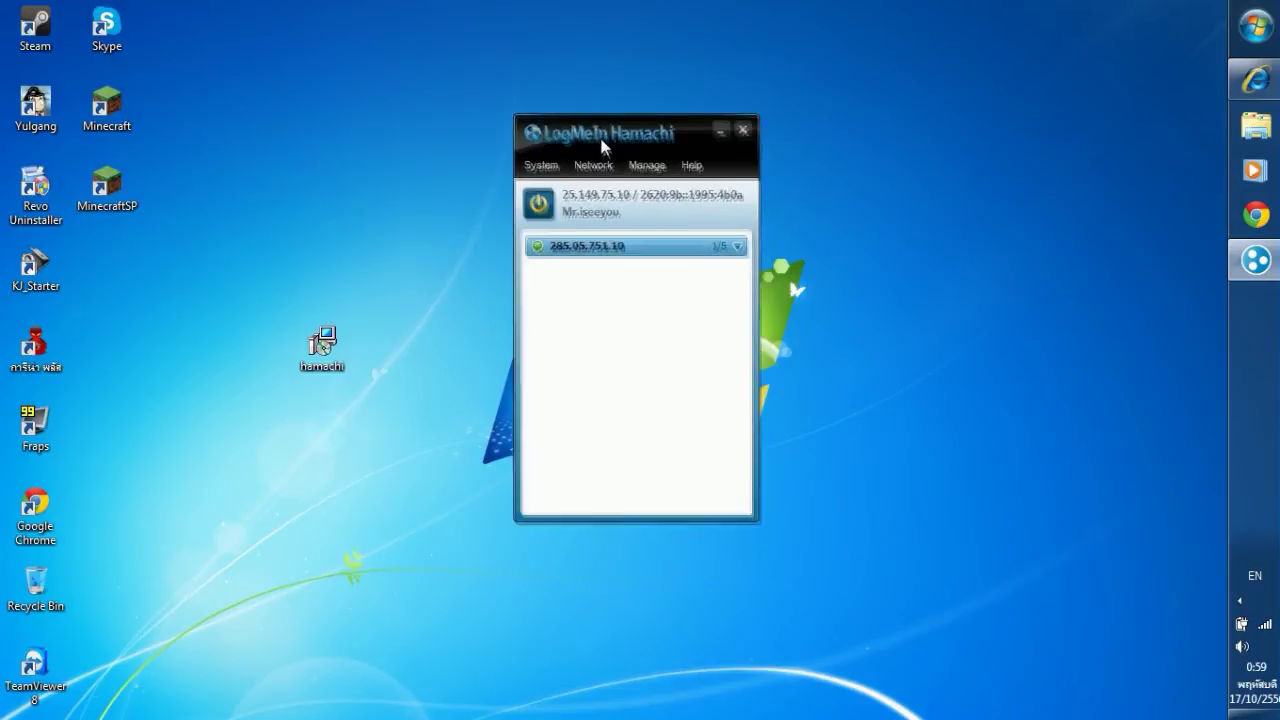
{"action": "left_click", "coordinate": [603, 170]}
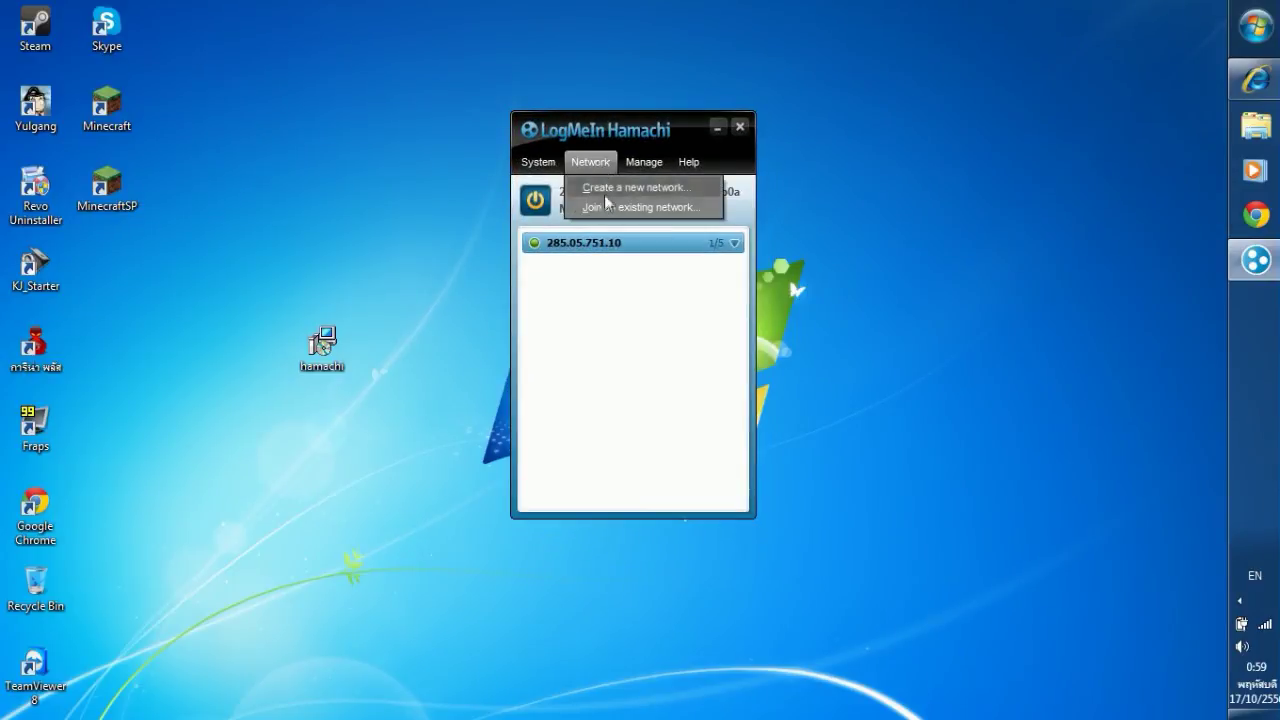
{"action": "left_click", "coordinate": [606, 208]}
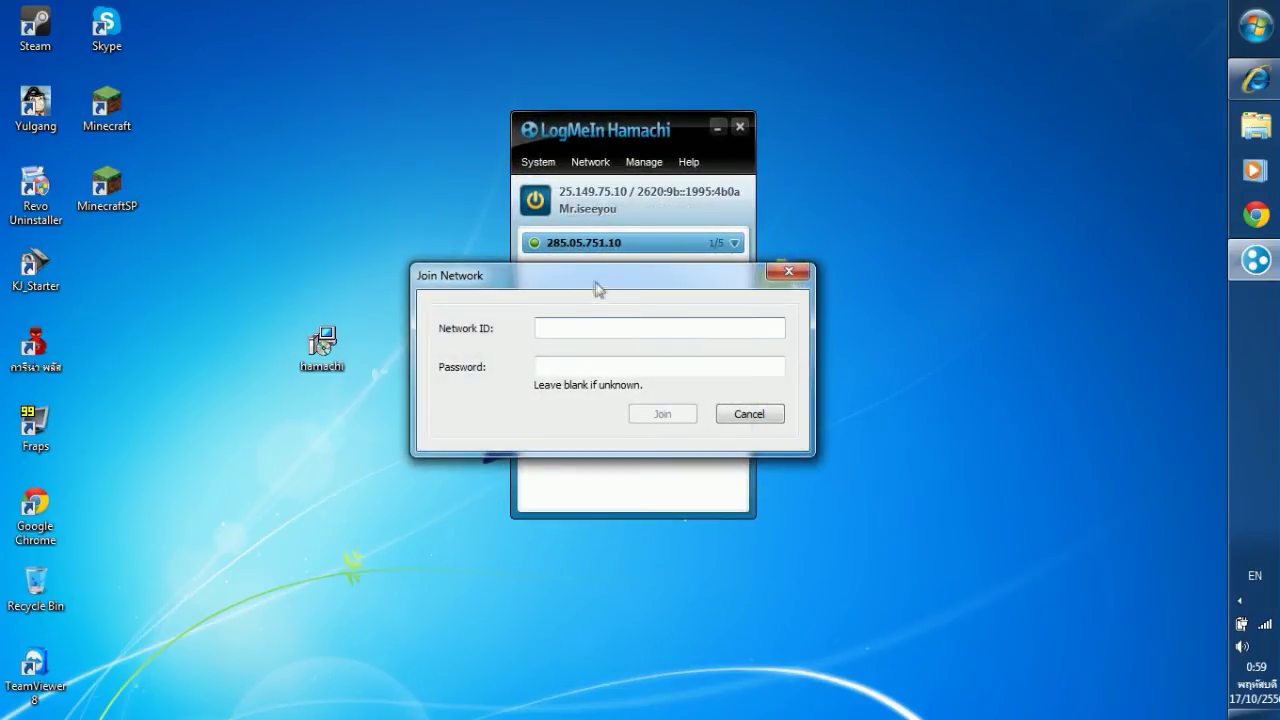
{"action": "left_click_drag", "start_coordinate": [597, 286], "coordinate": [951, 170]}
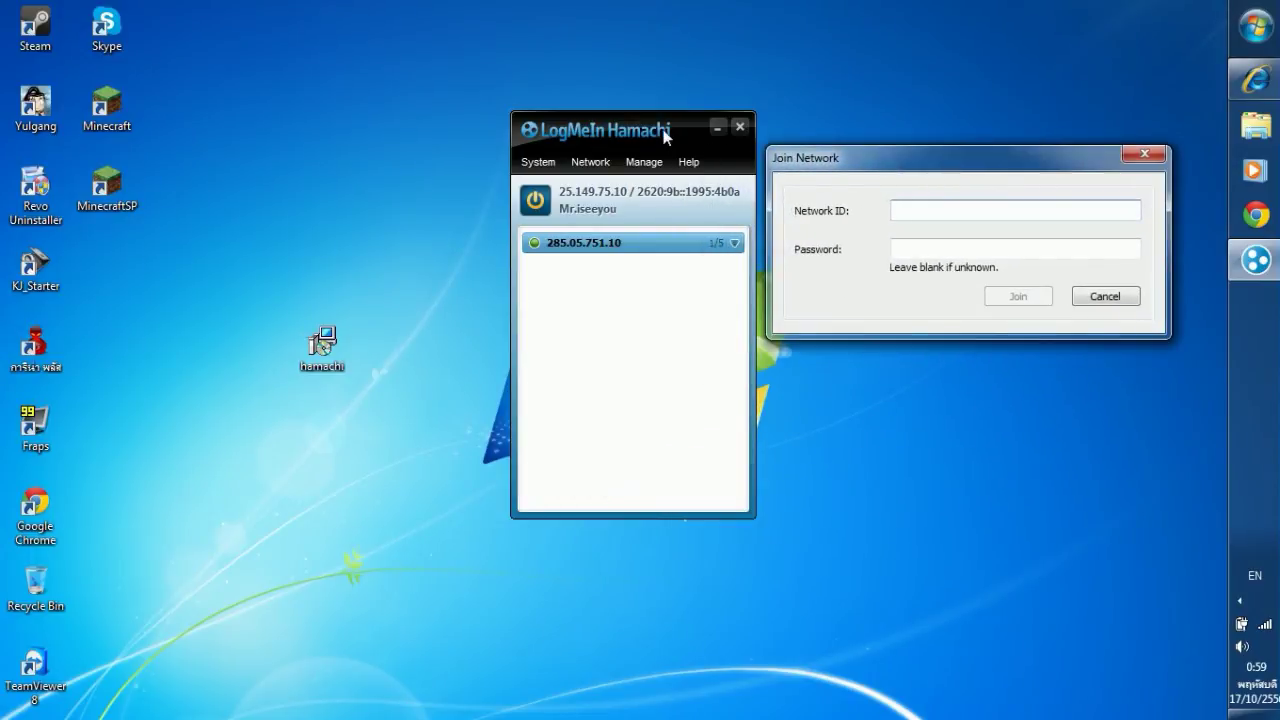
{"action": "left_click_drag", "start_coordinate": [862, 172], "coordinate": [853, 141]}
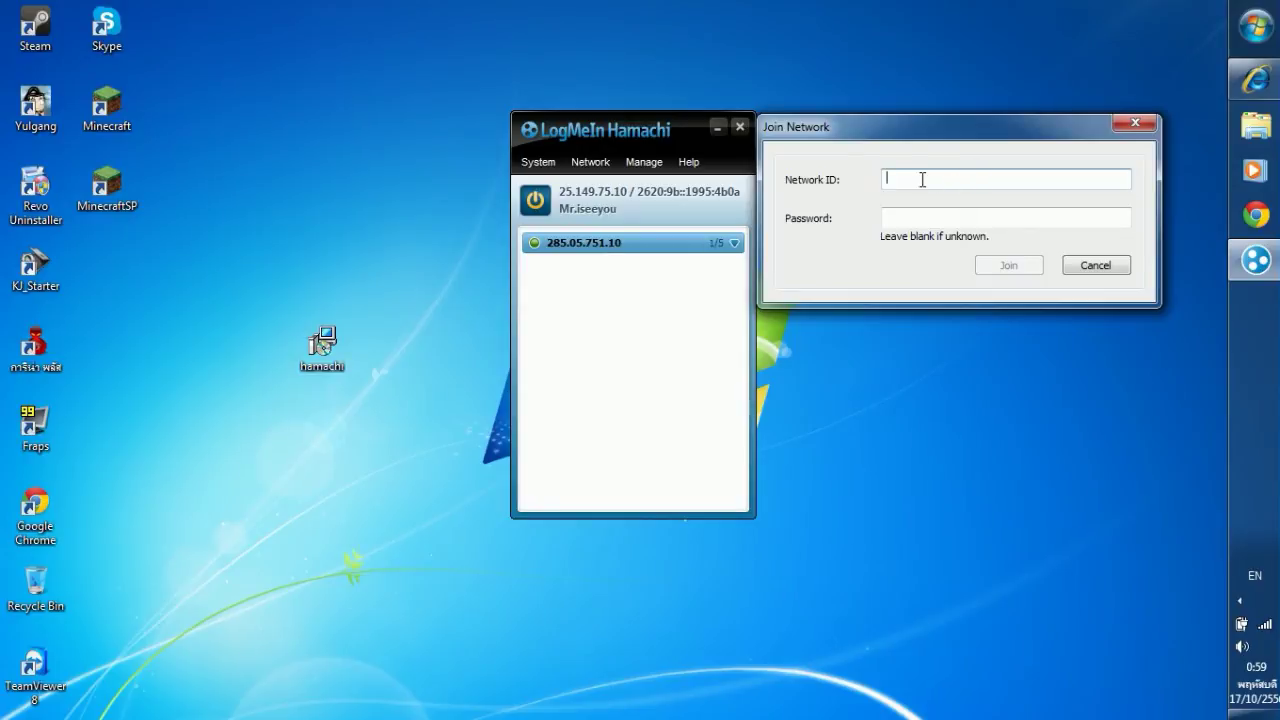
{"action": "left_click_drag", "start_coordinate": [900, 134], "coordinate": [938, 145]}
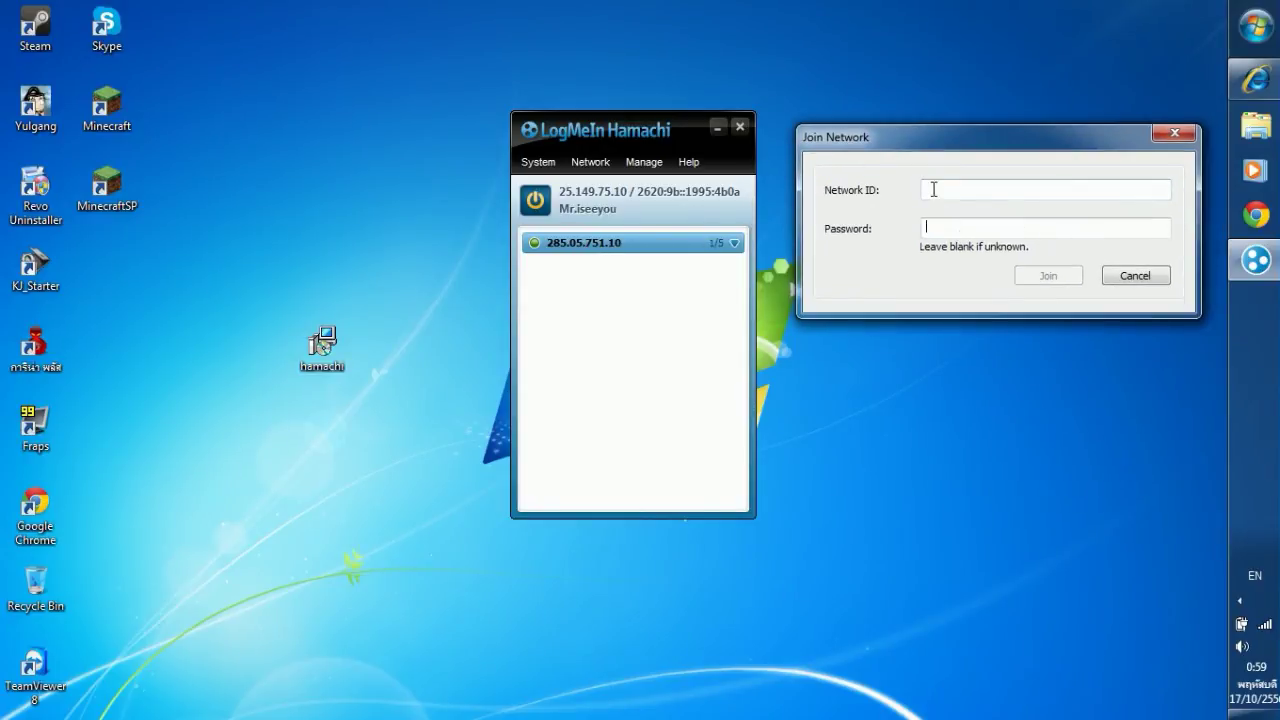
{"action": "left_click", "coordinate": [1012, 229]}
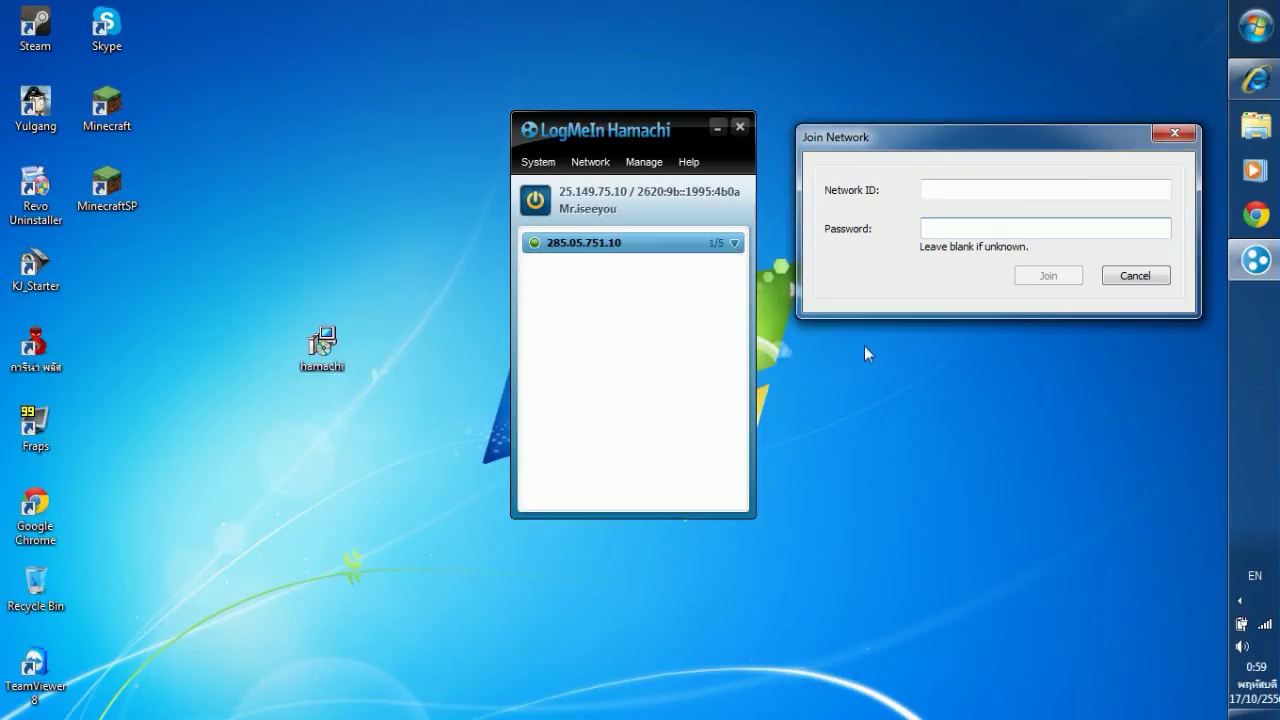
{"action": "left_click", "coordinate": [1135, 275]}
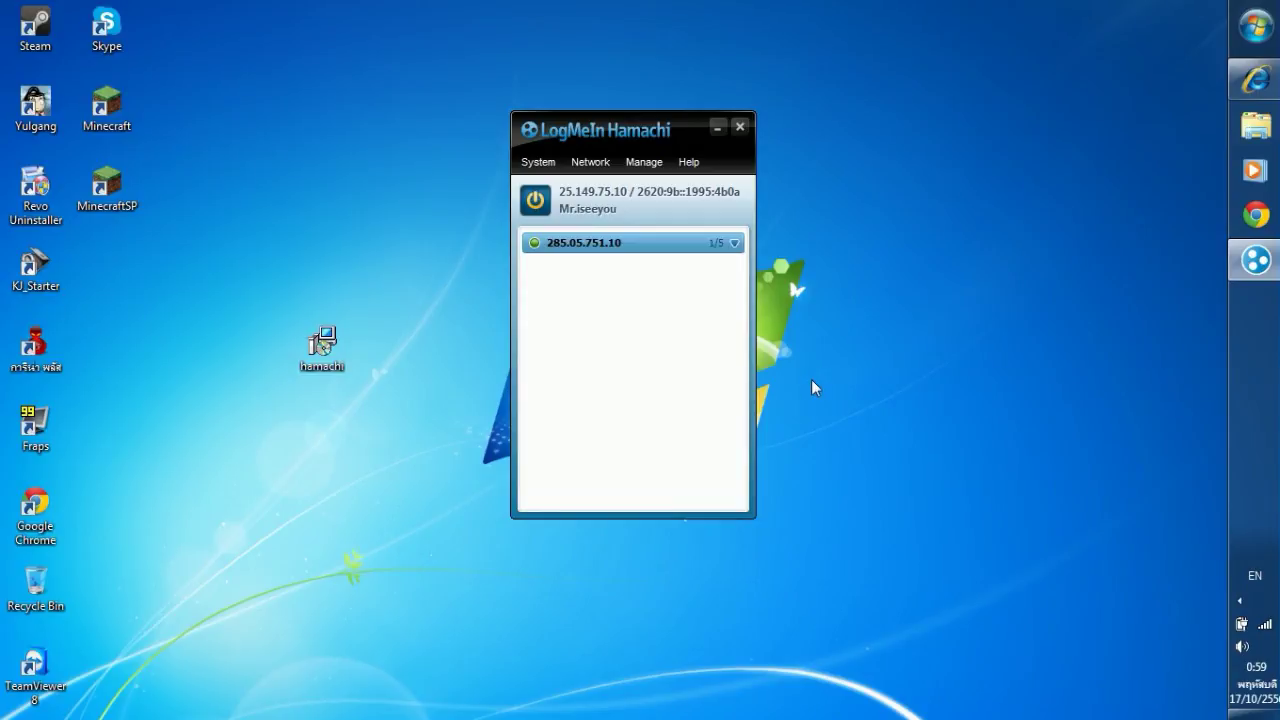
{"action": "left_click_drag", "start_coordinate": [600, 137], "coordinate": [632, 108]}
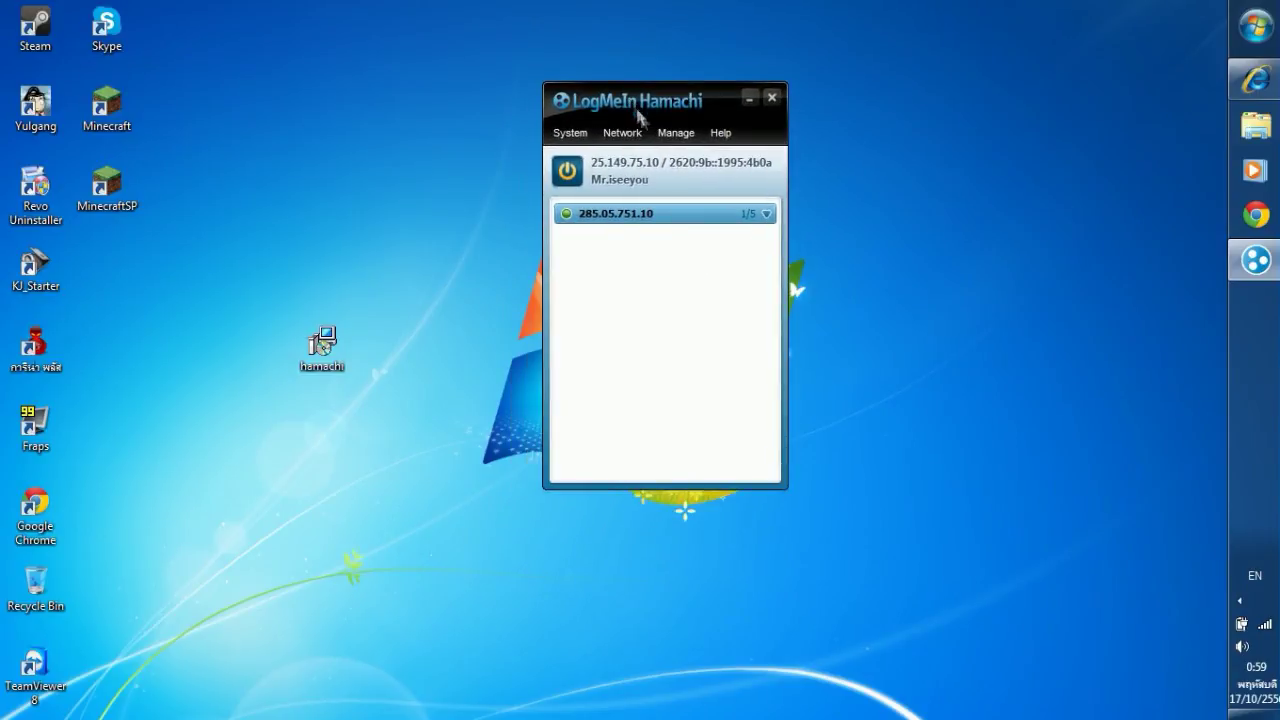